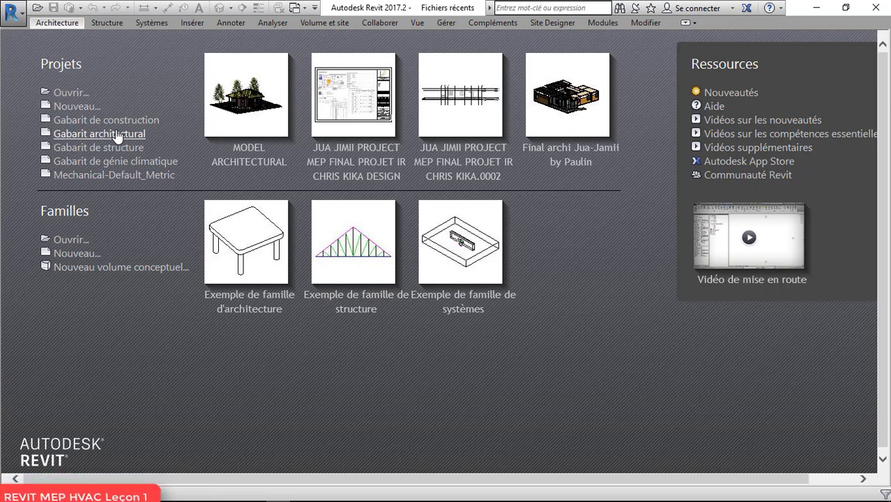
# Create a project from the Mechanical-Default_Metric template and expand the Génie climatique and Plomberie view groups.
pyautogui.click(102, 173)
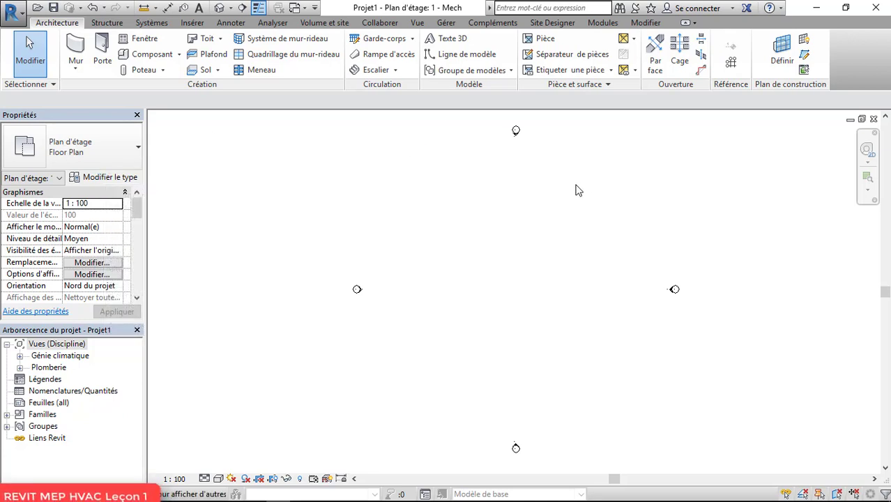
pyautogui.scroll(-4, 418, 265)
pyautogui.scroll(3, 485, 269)
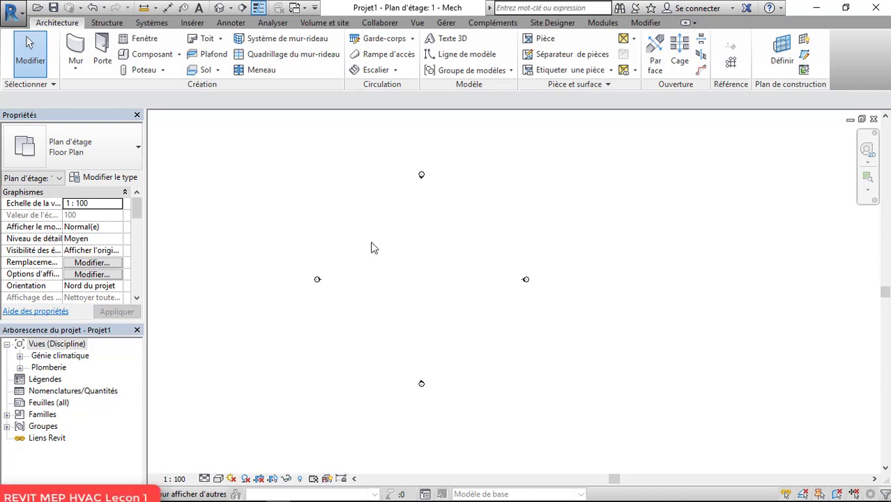
pyautogui.scroll(2, 375, 241)
pyautogui.scroll(-1, 483, 202)
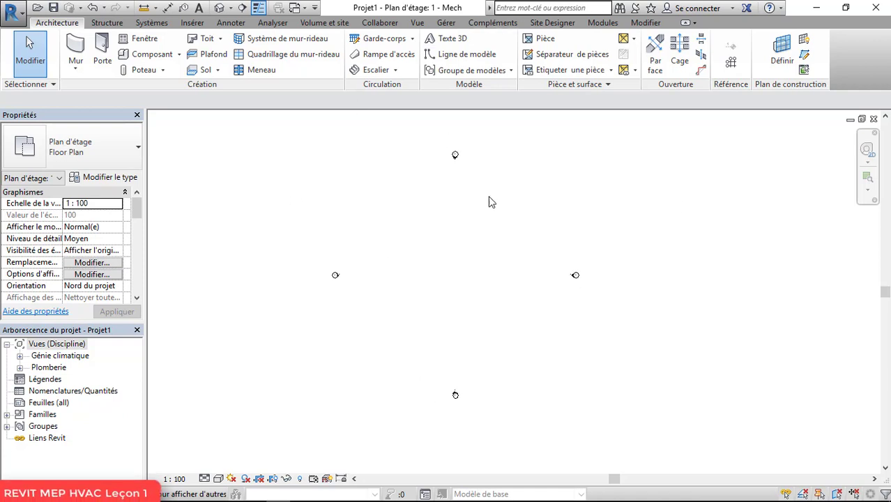
pyautogui.click(21, 358)
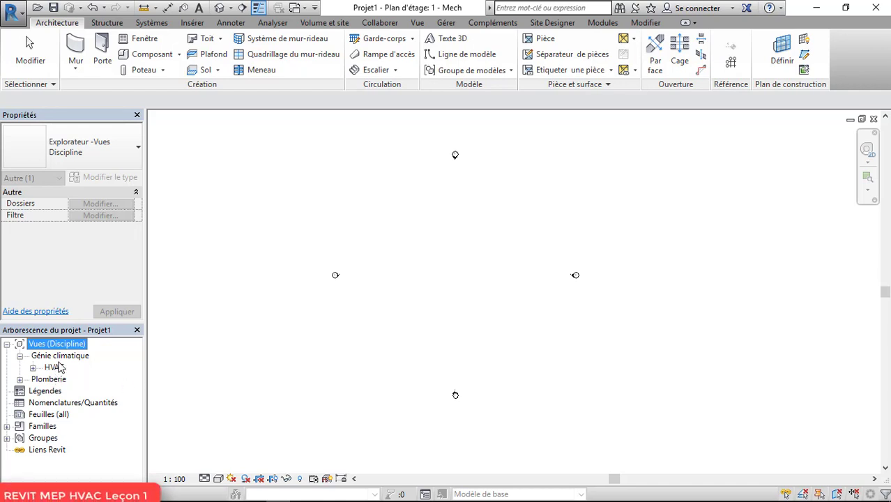
pyautogui.click(20, 379)
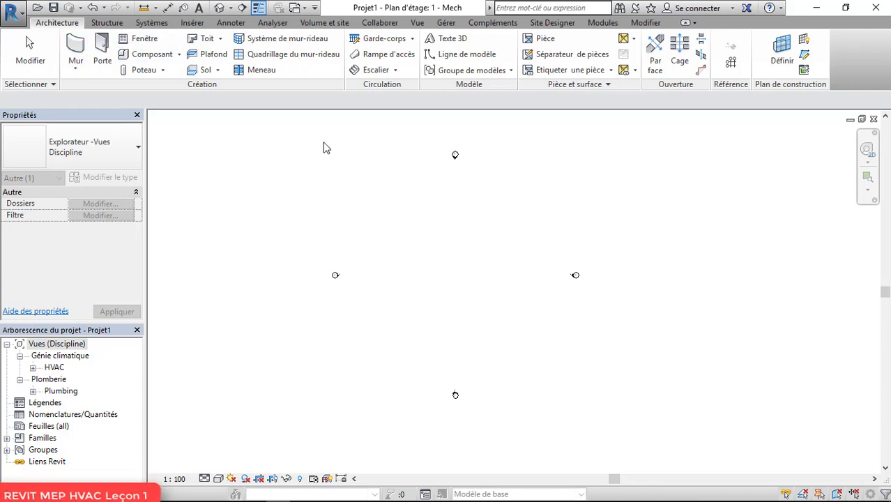
# Link the Revit file MODEL ARCHITECTURAL with Automatique - Origine à origine positioning and view the building in 3D.
pyautogui.click(196, 24)
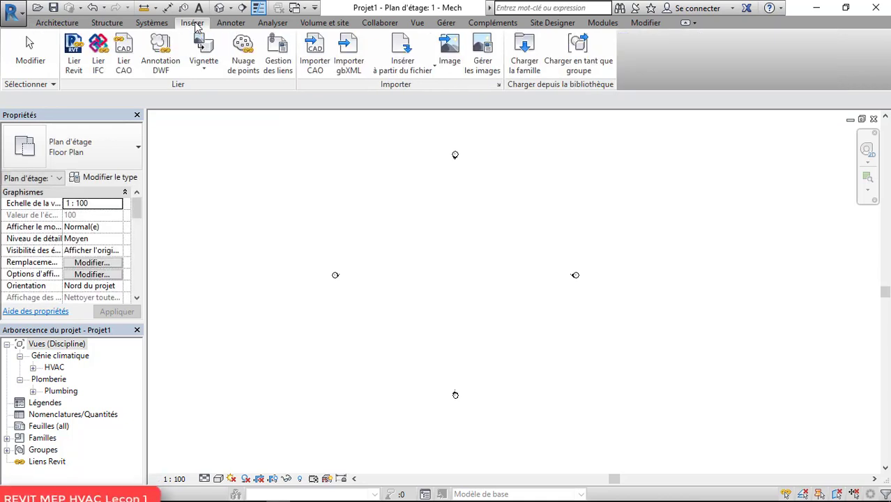
pyautogui.click(75, 57)
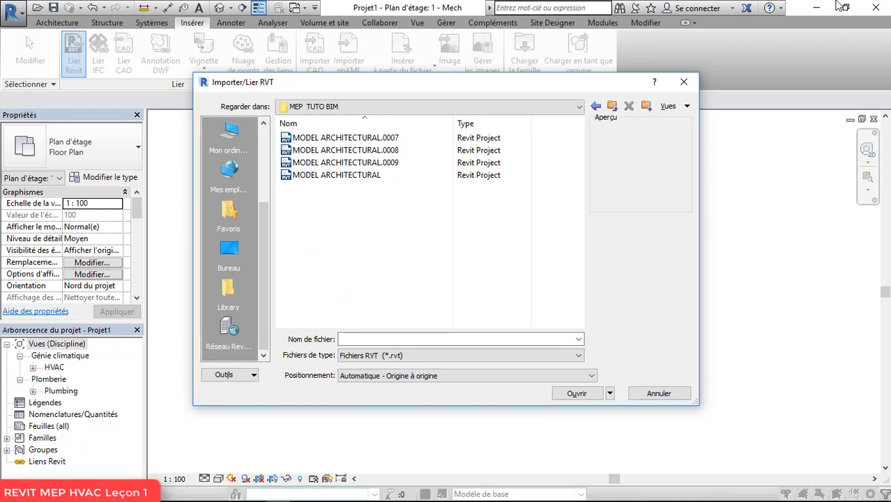
pyautogui.click(337, 177)
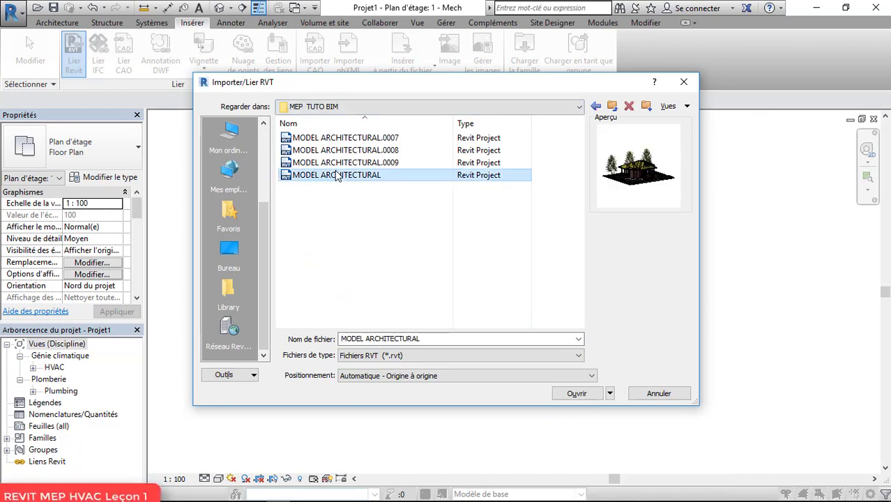
pyautogui.click(573, 396)
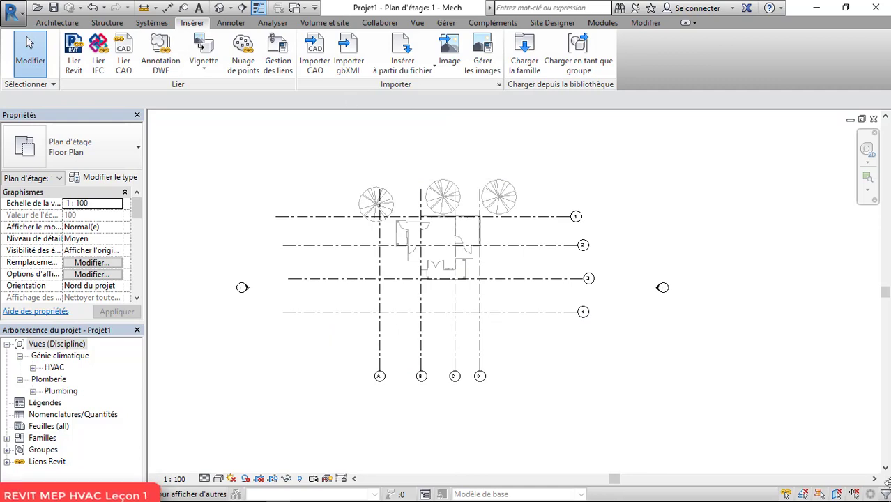
pyautogui.click(219, 7)
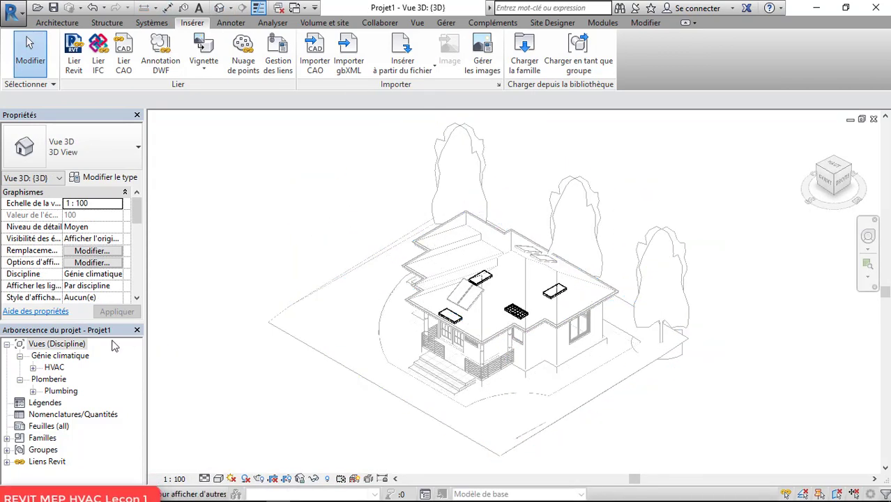
pyautogui.moveTo(502, 349)
pyautogui.keyDown('shift'); pyautogui.mouseDown(button='middle')
pyautogui.moveTo(622, 290)
pyautogui.moveTo(491, 339)
pyautogui.moveTo(511, 336)
pyautogui.mouseUp(button='middle'); pyautogui.keyUp('shift')
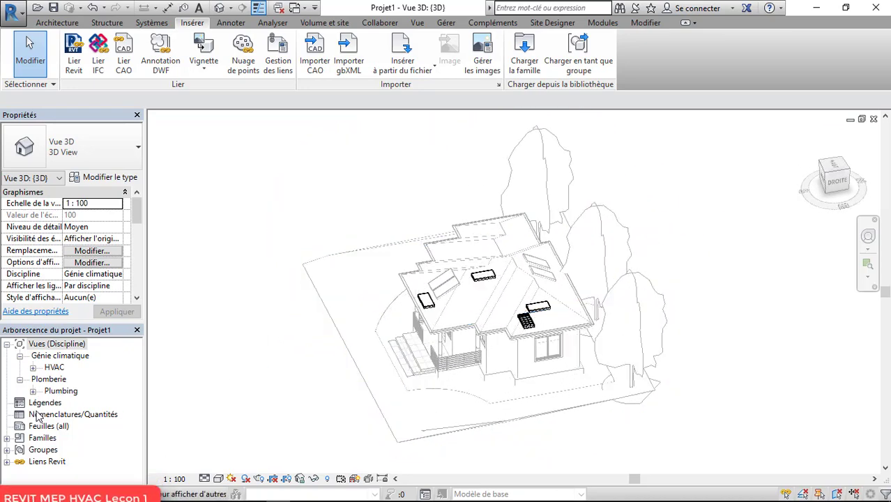
# Expand the HVAC floor plans and ceiling plans, open floor plan 1 - Mech and check the linked model there.
pyautogui.click(34, 368)
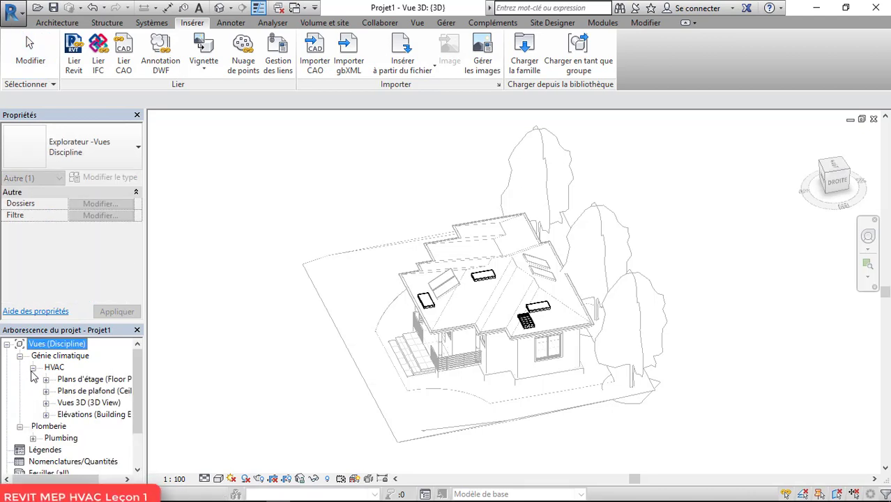
pyautogui.click(46, 380)
pyautogui.click(46, 415)
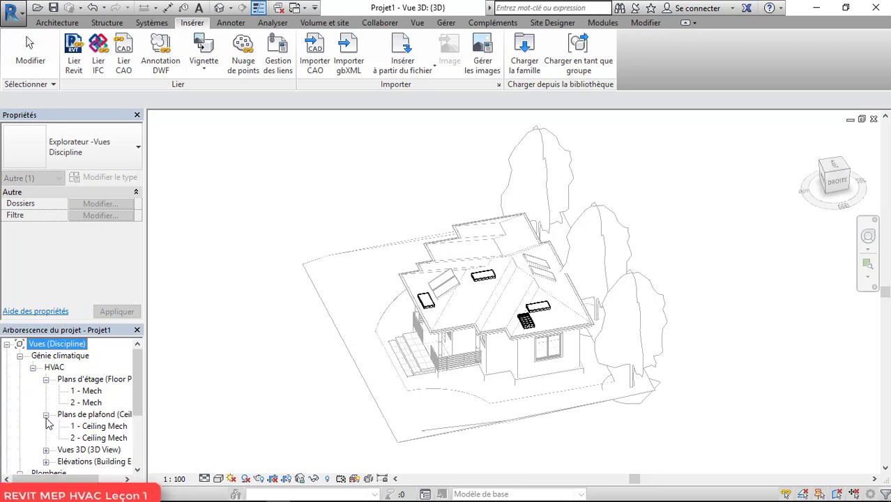
pyautogui.doubleClick(91, 391)
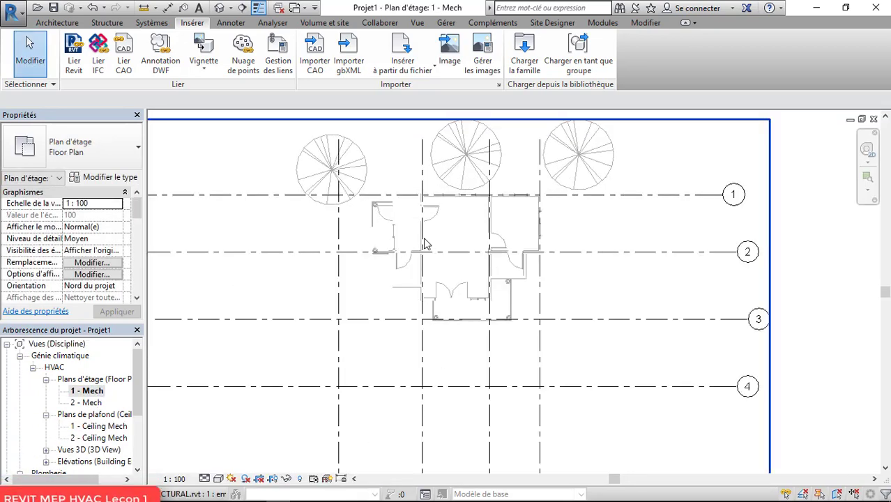
pyautogui.click(424, 245)
pyautogui.scroll(-2, 440, 312)
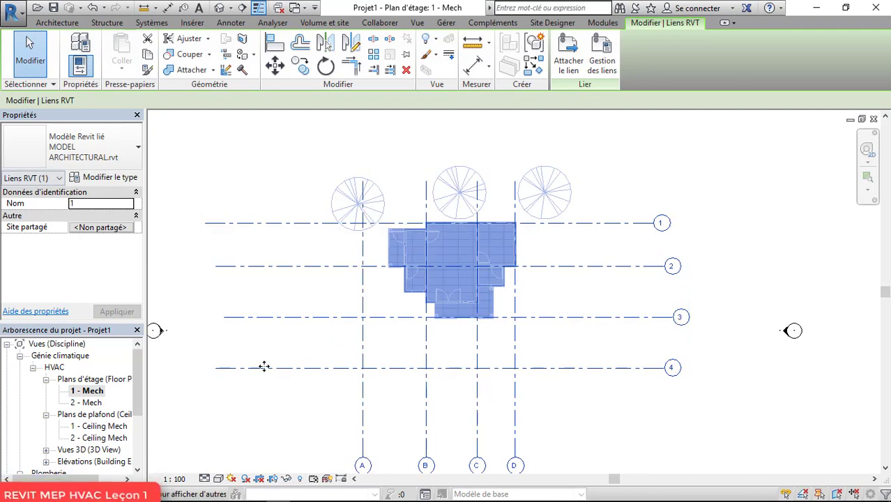
pyautogui.press('Escape')
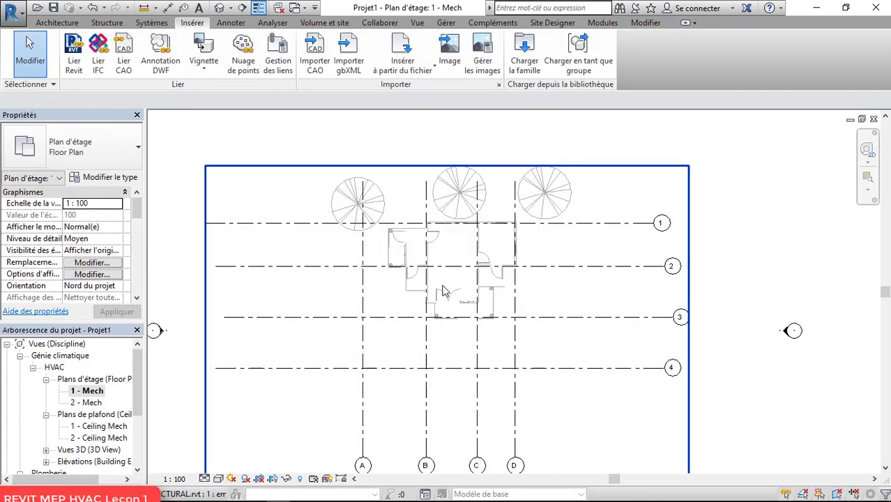
# Set the Demi-teinte / Niveau en fond de plan line weight to 1 and the halftone brightness to 80.
pyautogui.click(458, 224)
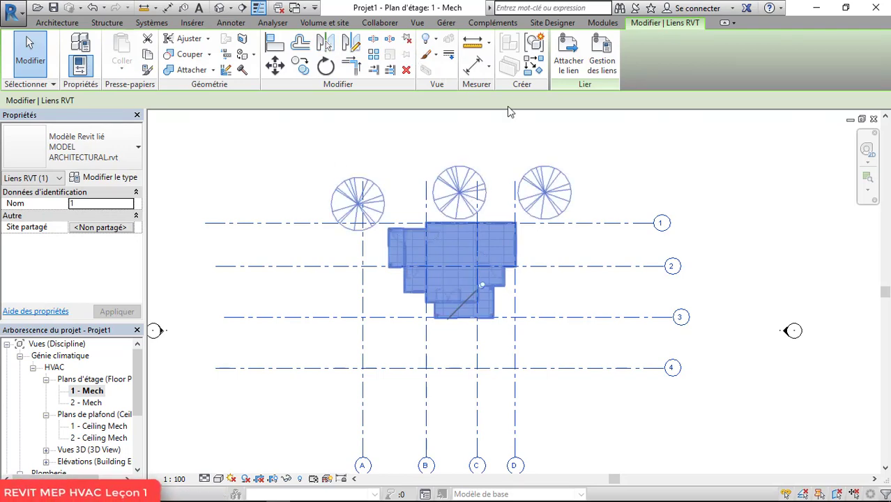
pyautogui.click(446, 23)
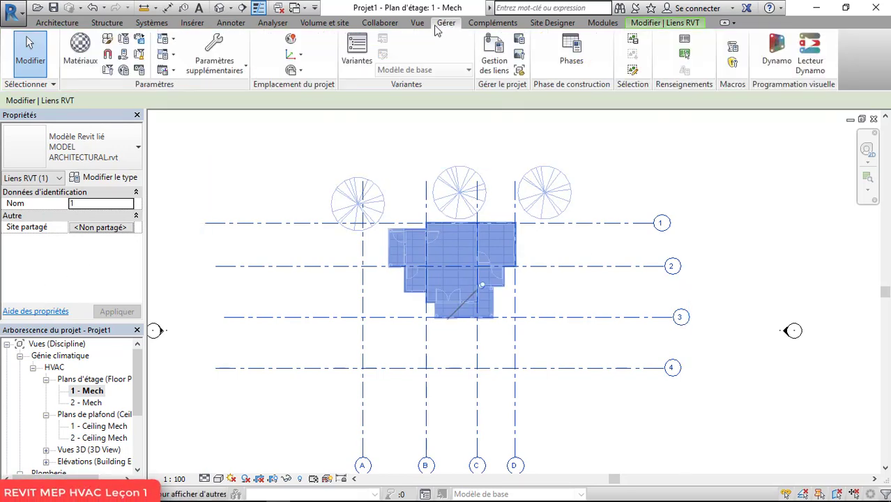
pyautogui.click(242, 69)
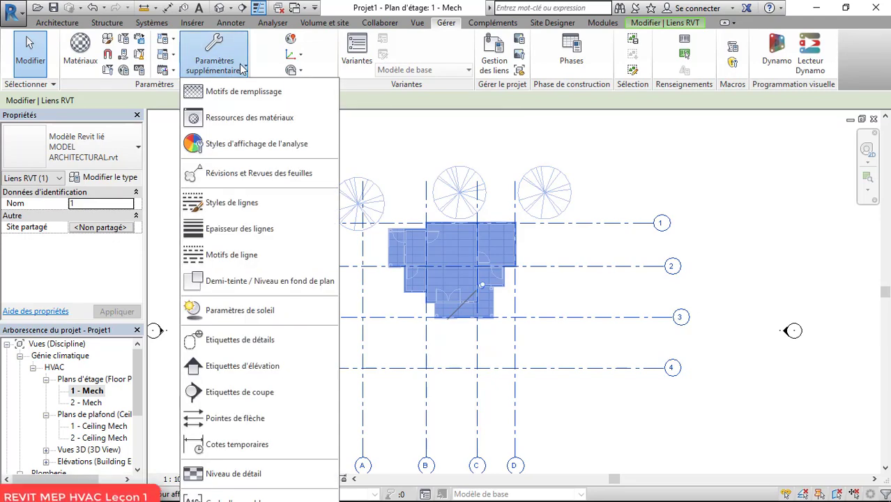
pyautogui.click(277, 286)
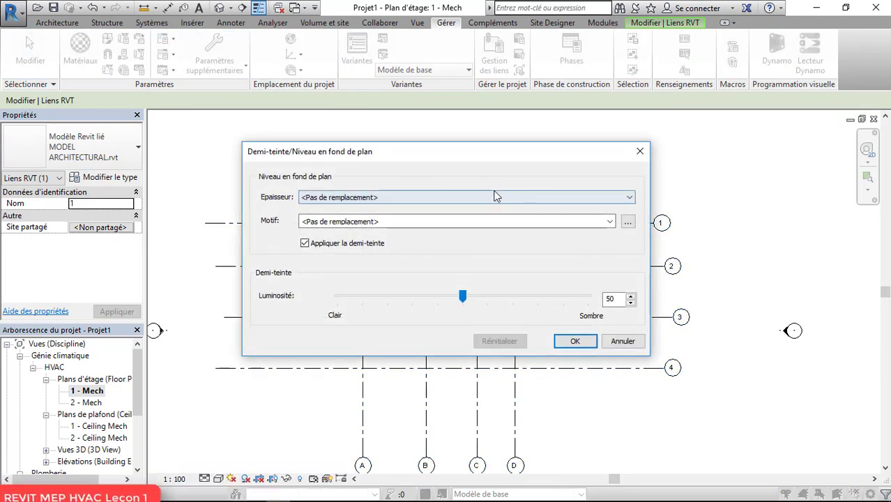
pyautogui.click(457, 197)
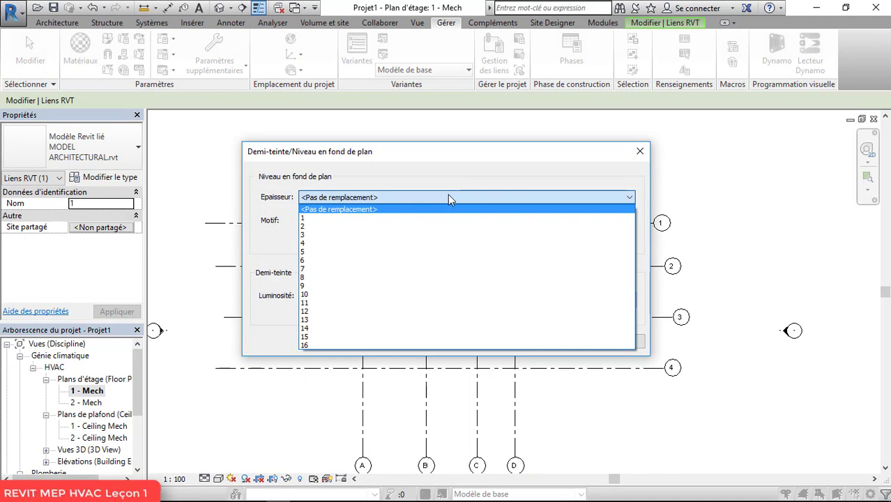
pyautogui.click(318, 222)
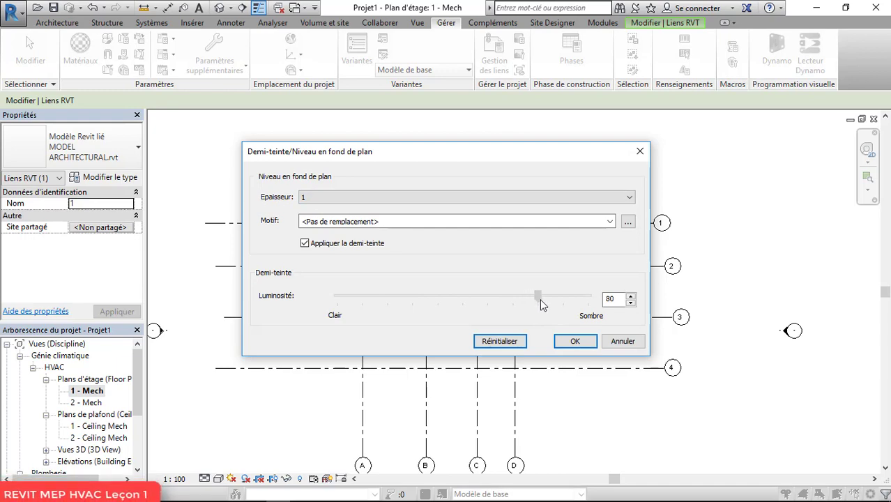
pyautogui.click(572, 342)
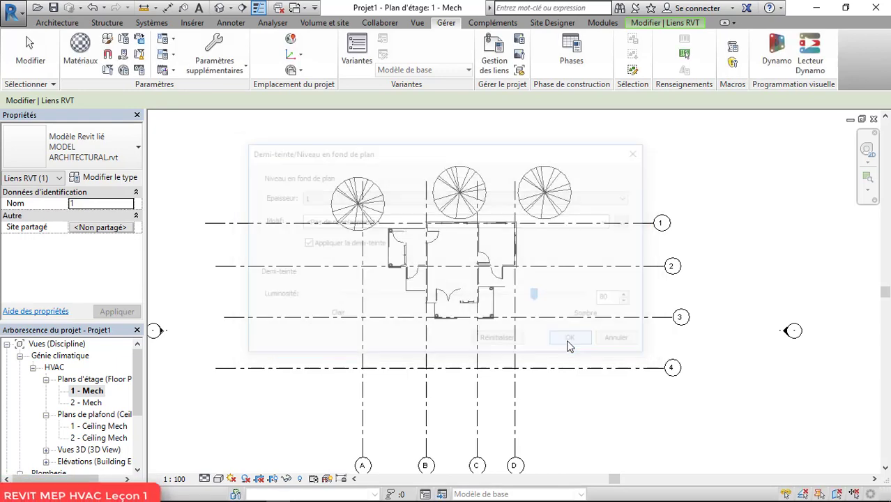
pyautogui.scroll(3, 401, 240)
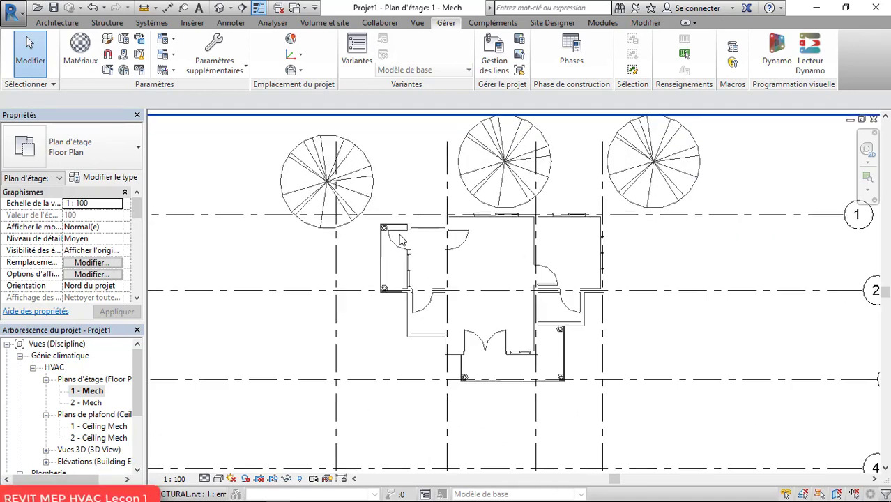
# Set the detail level of the 1 - Mech floor plan to Elevé and change its visual style.
pyautogui.click(218, 478)
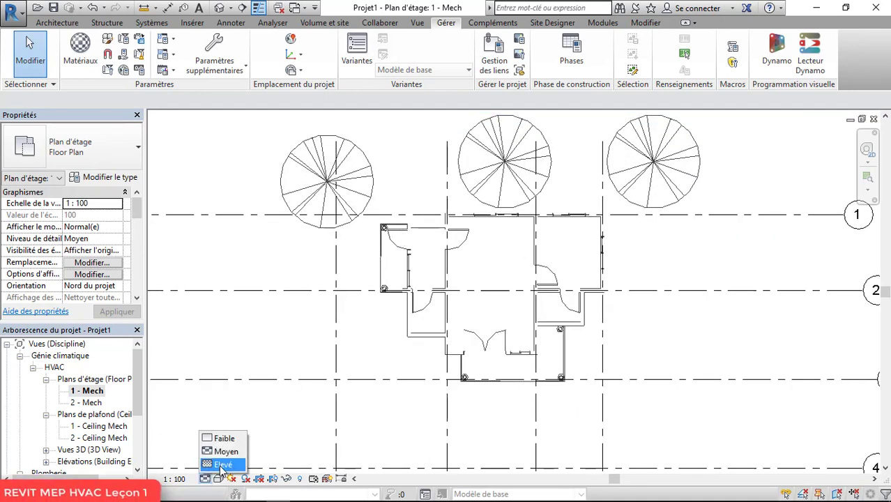
pyautogui.click(223, 469)
pyautogui.click(218, 478)
pyautogui.click(264, 401)
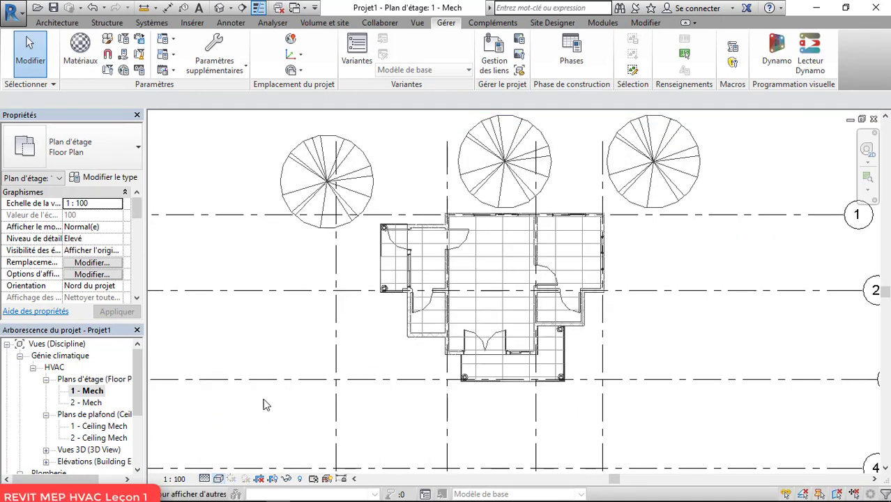
pyautogui.scroll(1, 452, 230)
pyautogui.scroll(2, 452, 230)
pyautogui.scroll(-2, 429, 189)
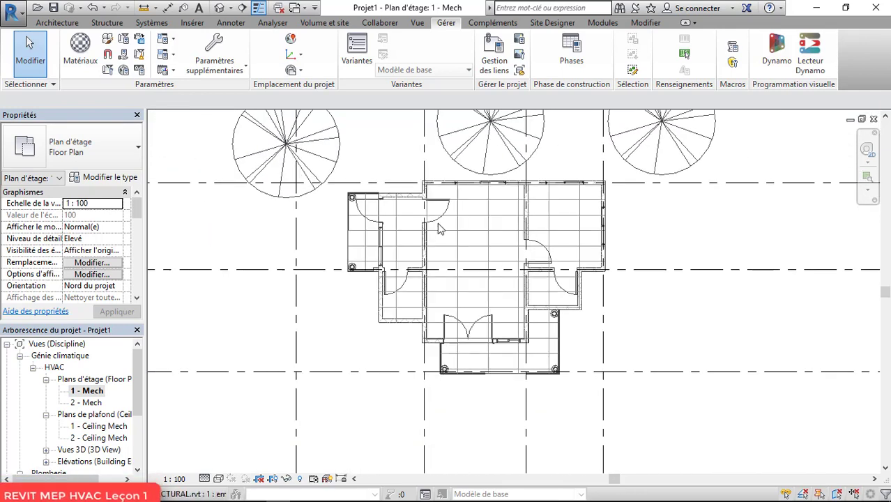
# Enable Limite de pièce in the type properties of the linked MODEL ARCHITECTURAL.rvt.
pyautogui.click(439, 228)
pyautogui.scroll(-3, 485, 251)
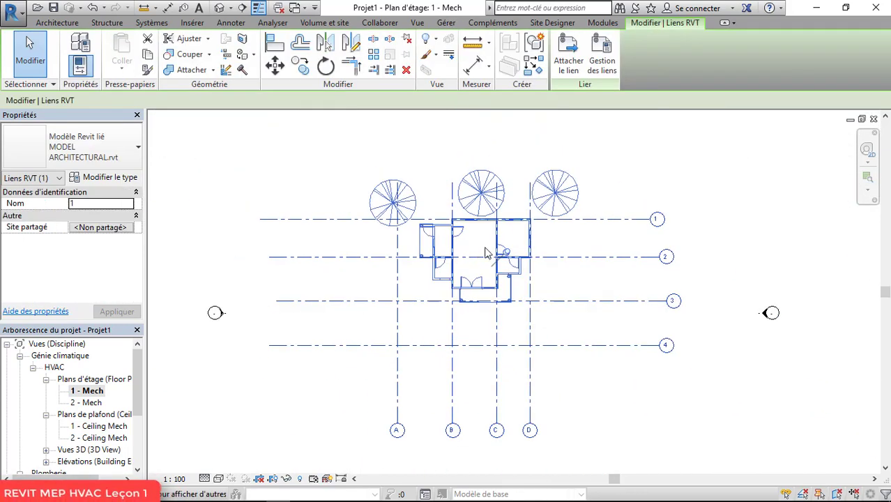
pyautogui.click(108, 178)
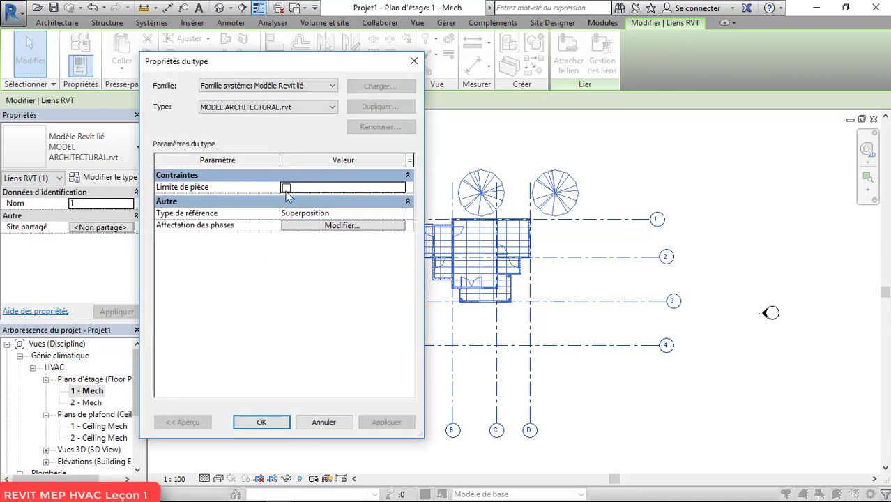
pyautogui.click(285, 188)
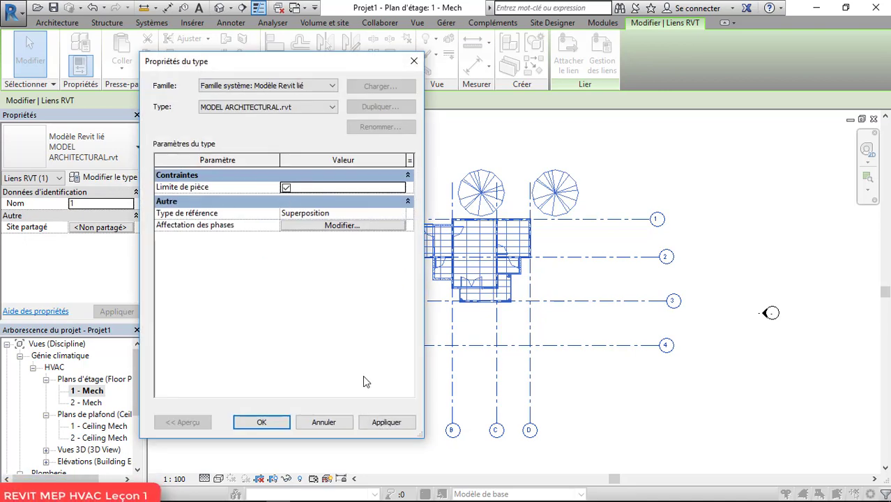
pyautogui.click(387, 423)
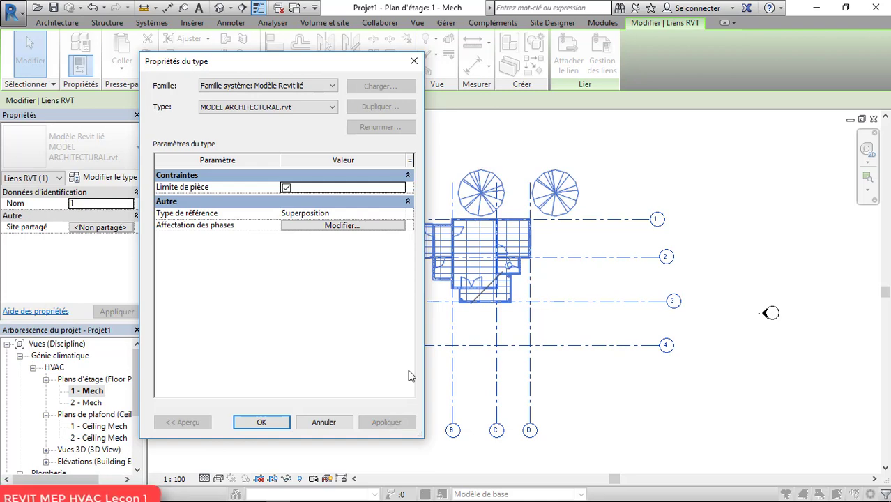
pyautogui.click(259, 423)
pyautogui.scroll(4, 631, 230)
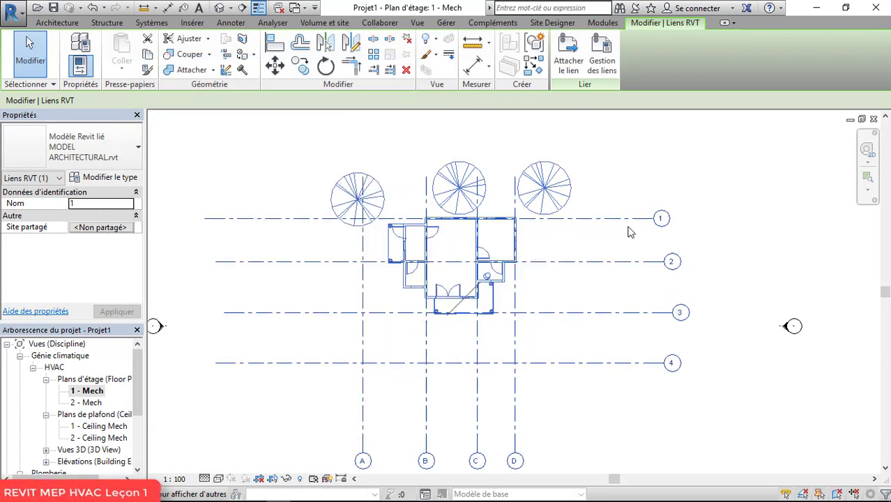
pyautogui.click(657, 143)
# Open the HVAC ceiling plan 1 - Ceiling Mech.
pyautogui.scroll(-3, 580, 237)
pyautogui.scroll(7, 361, 216)
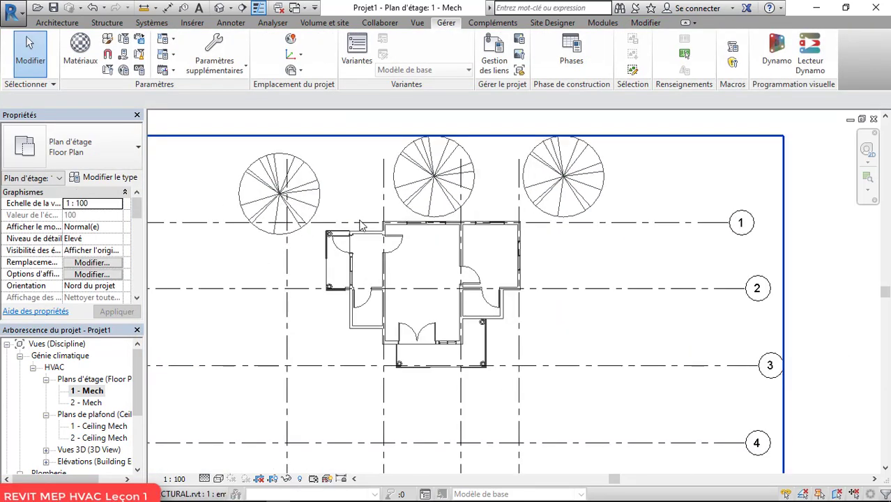
pyautogui.scroll(-6, 536, 193)
pyautogui.scroll(3, 527, 295)
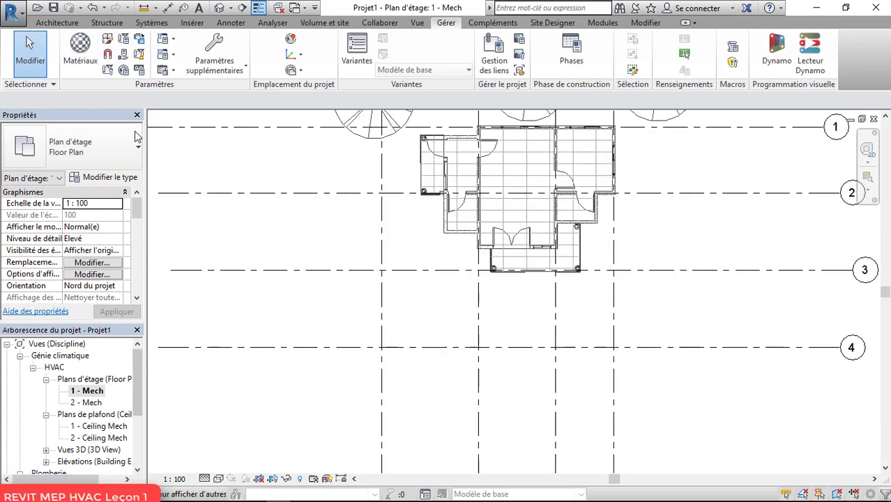
pyautogui.doubleClick(116, 428)
pyautogui.scroll(-3, 377, 370)
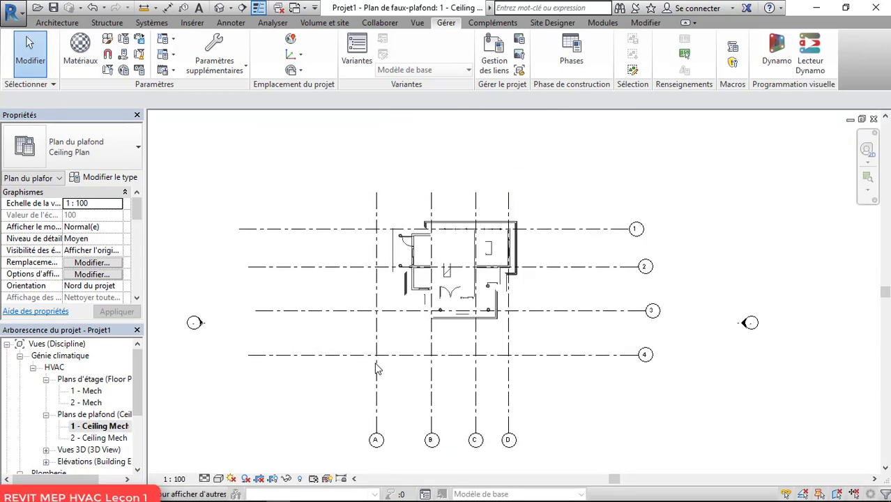
# Set the 1 - Ceiling Mech plan's scale to 1:50 and change its visual style.
pyautogui.scroll(3, 447, 254)
pyautogui.click(430, 189)
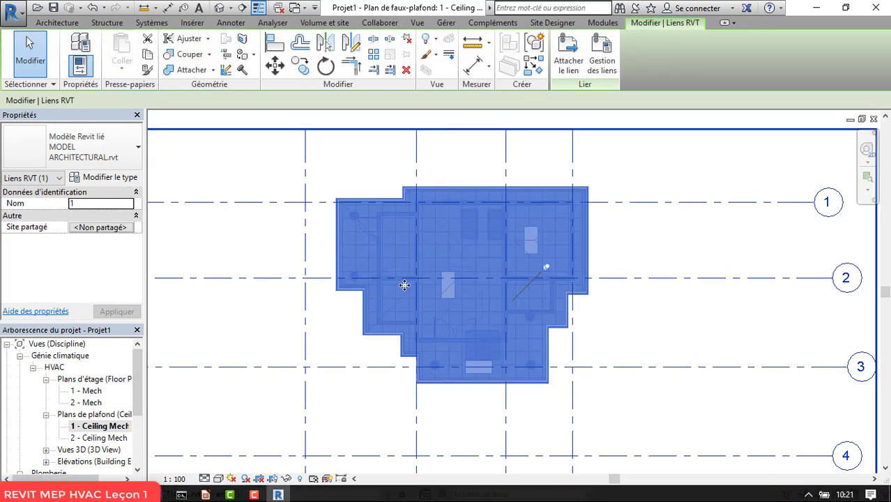
pyautogui.scroll(-3, 404, 284)
pyautogui.click(725, 195)
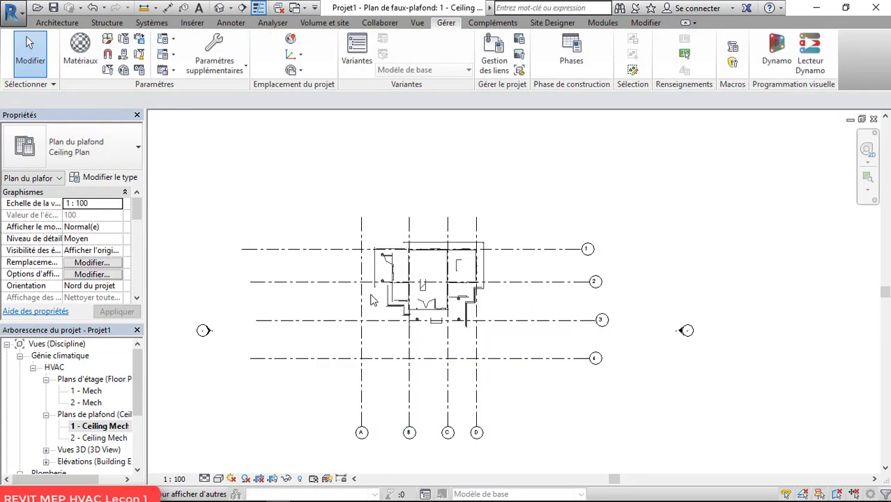
pyautogui.scroll(2, 371, 323)
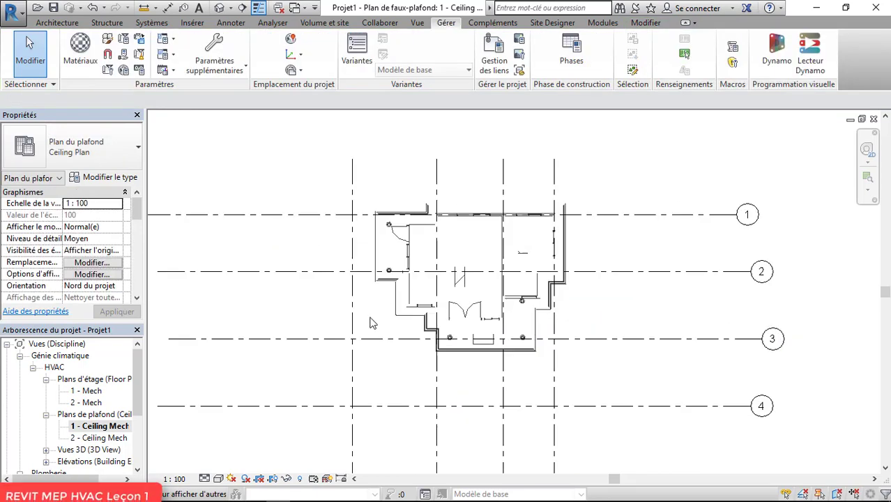
pyautogui.click(174, 479)
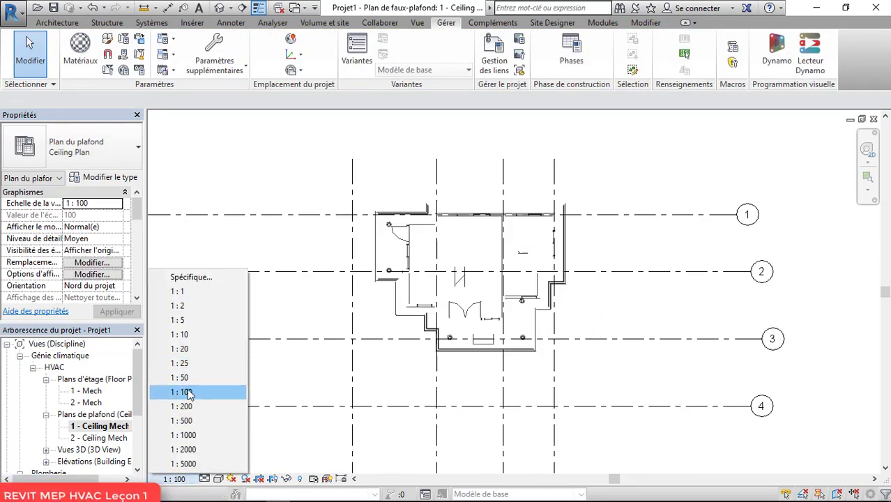
pyautogui.click(187, 378)
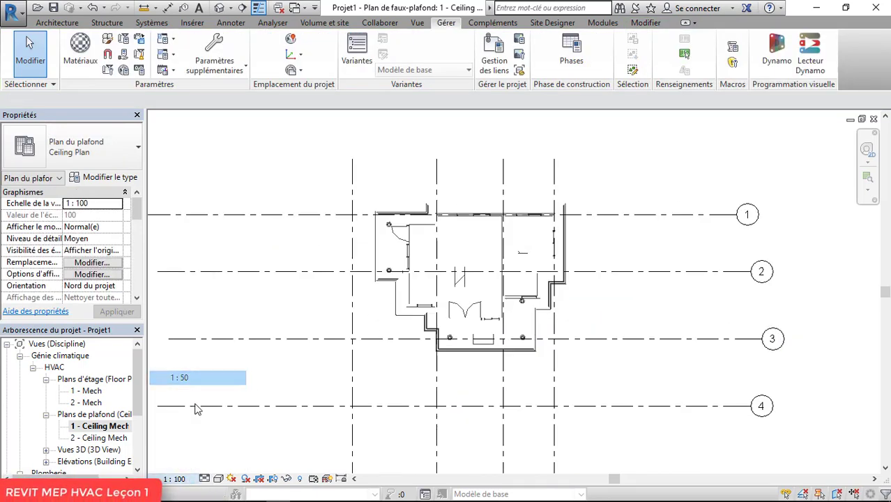
pyautogui.click(219, 479)
pyautogui.click(286, 400)
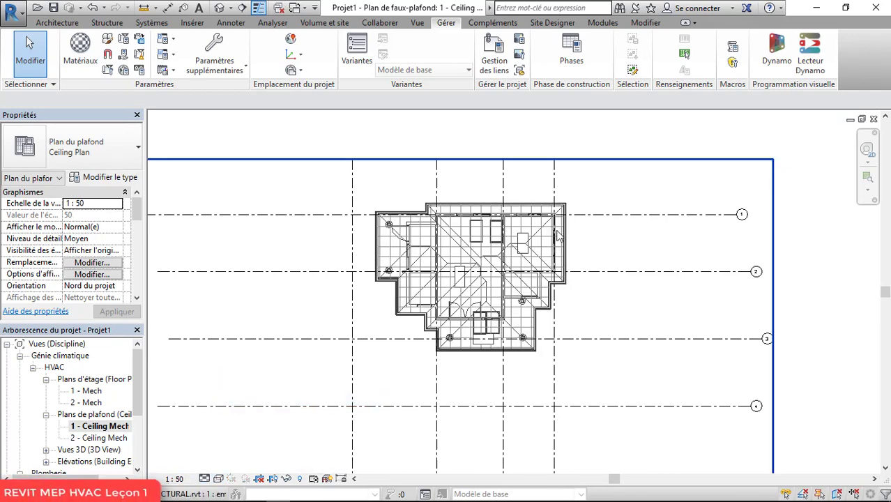
pyautogui.scroll(3, 510, 278)
pyautogui.scroll(2, 445, 219)
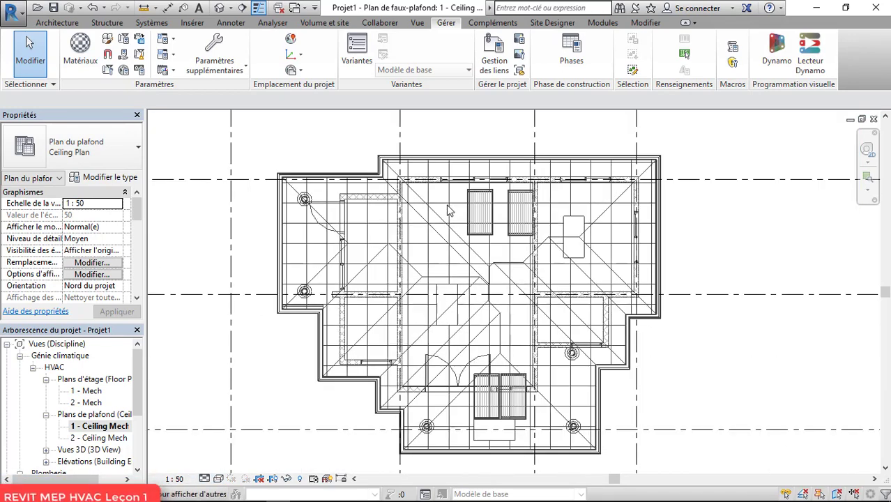
pyautogui.scroll(-1, 492, 215)
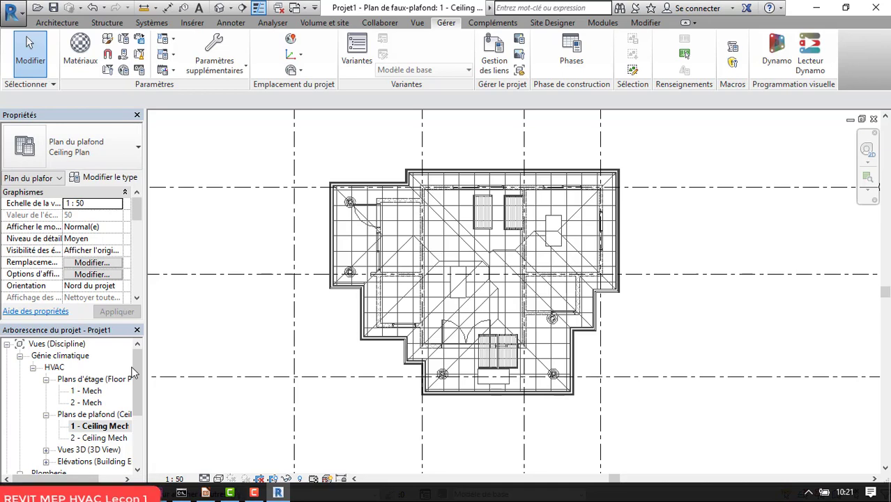
# Open the East - Mech building elevation and inspect the project levels beside the linked model's levels.
pyautogui.moveTo(137, 369); pyautogui.dragTo(142, 393)
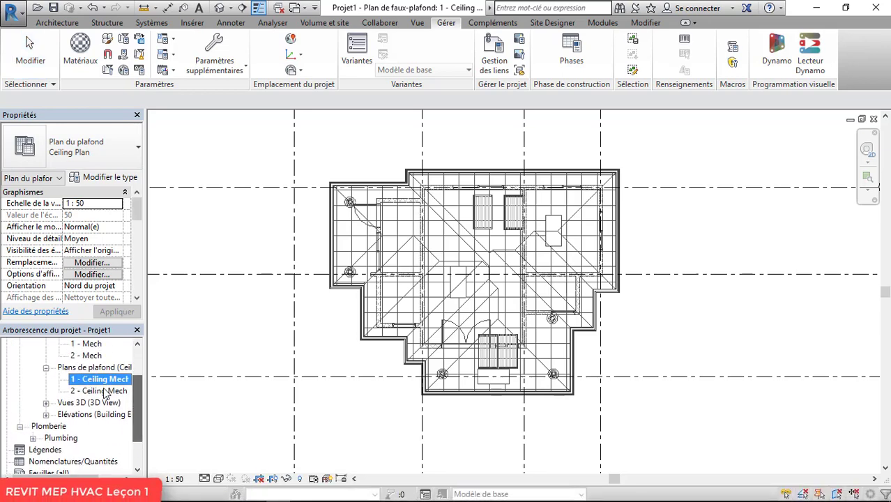
pyautogui.click(47, 415)
pyautogui.doubleClick(89, 426)
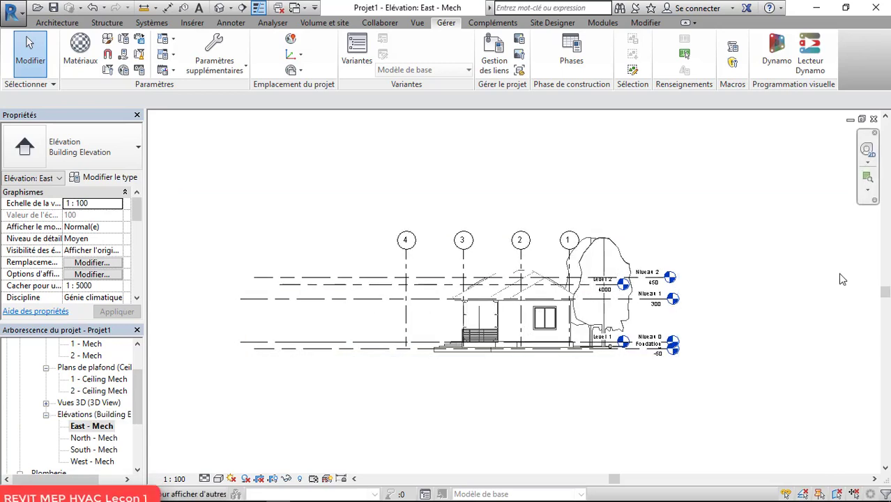
pyautogui.scroll(-1, 752, 283)
pyautogui.scroll(3, 753, 284)
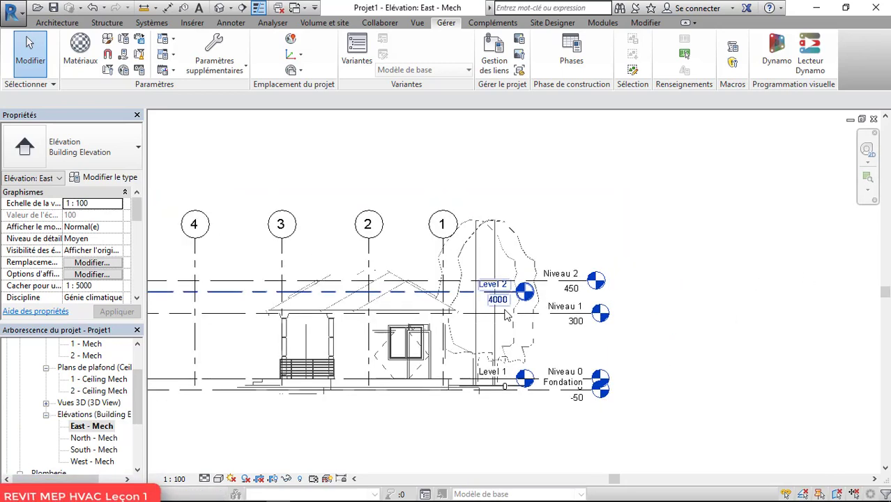
pyautogui.scroll(-2, 502, 306)
pyautogui.scroll(-2, 604, 313)
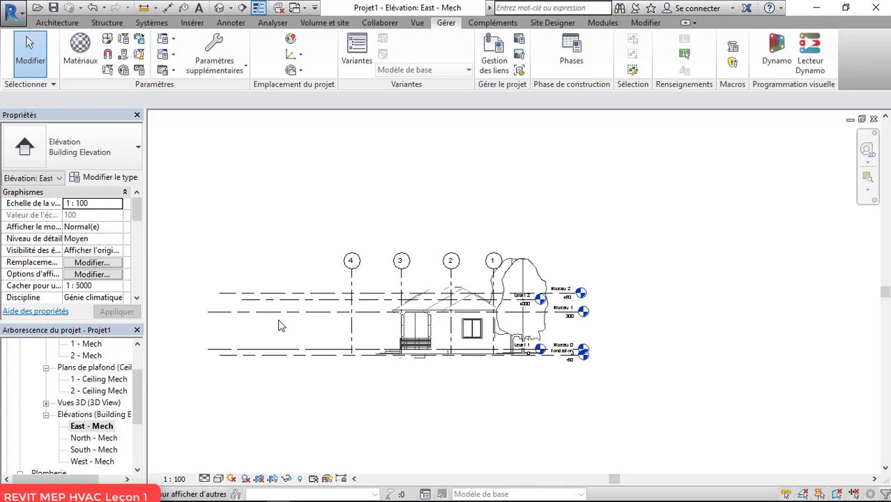
# Extend the Level 1 and Level 2 lines together so their heads sit well beyond the linked model's level heads.
pyautogui.scroll(2, 280, 317)
pyautogui.click(308, 299)
pyautogui.scroll(3, 748, 313)
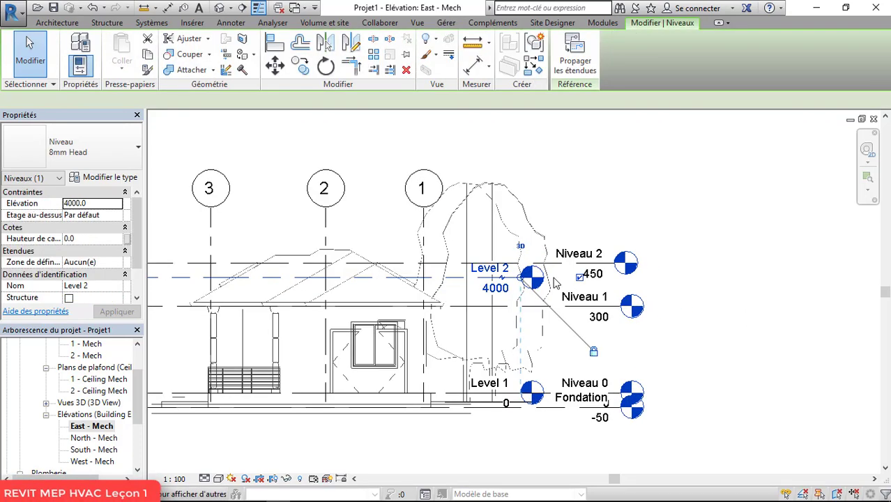
pyautogui.moveTo(520, 279); pyautogui.dragTo(789, 278)
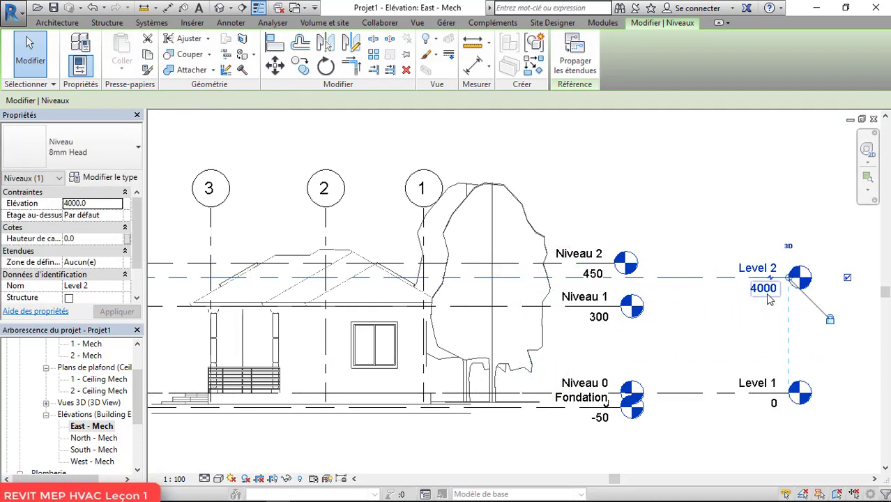
pyautogui.click(767, 291)
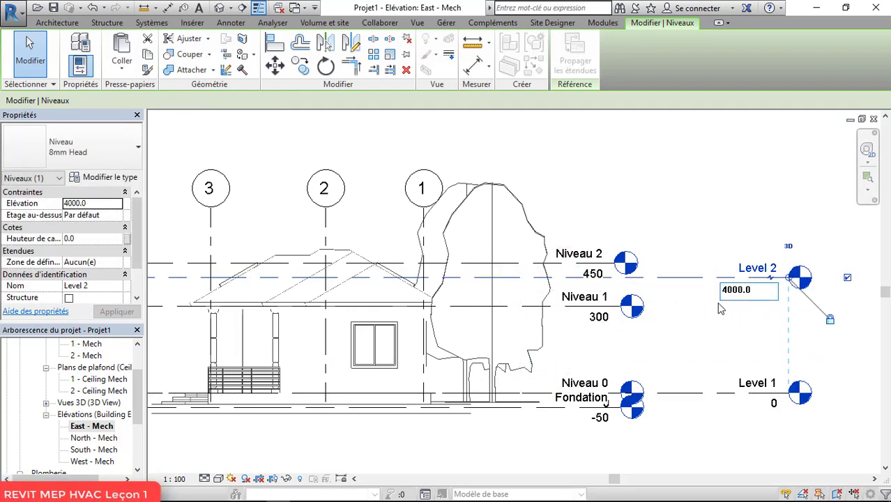
pyautogui.press('Return')
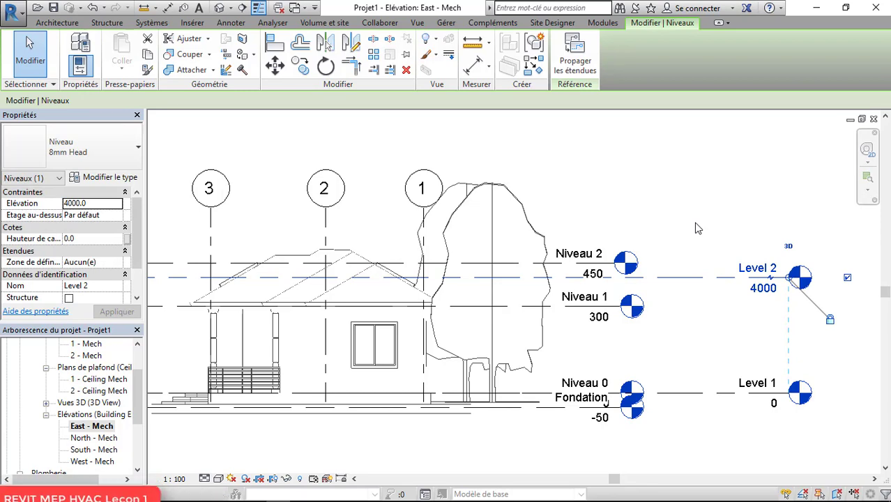
# Set the project's length unit to Centimètres in the project units.
pyautogui.press('u')
pyautogui.press('n')
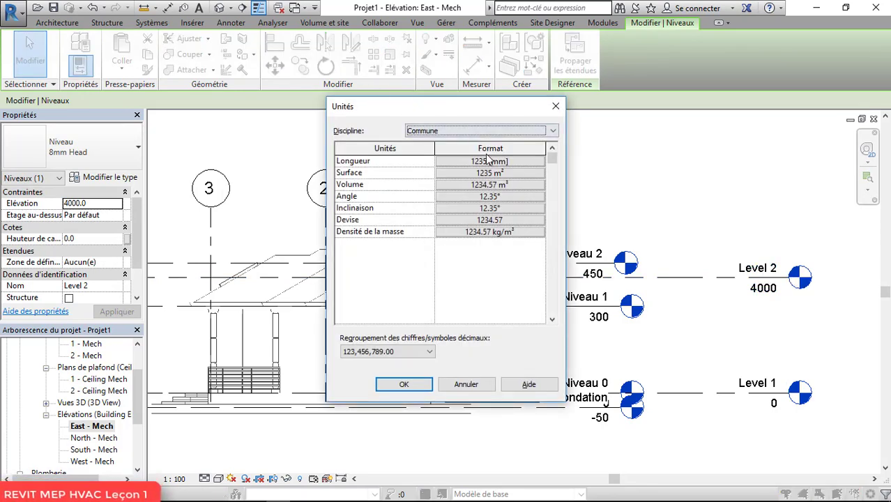
pyautogui.click(488, 161)
pyautogui.click(464, 184)
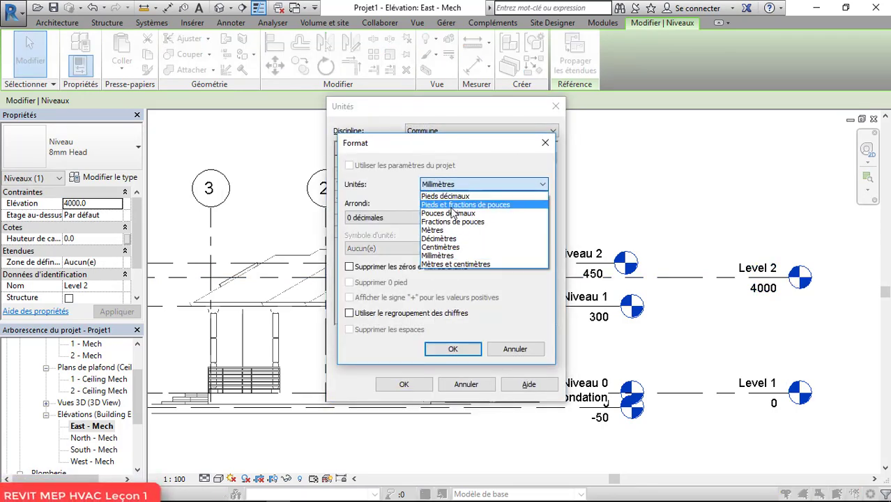
pyautogui.click(453, 247)
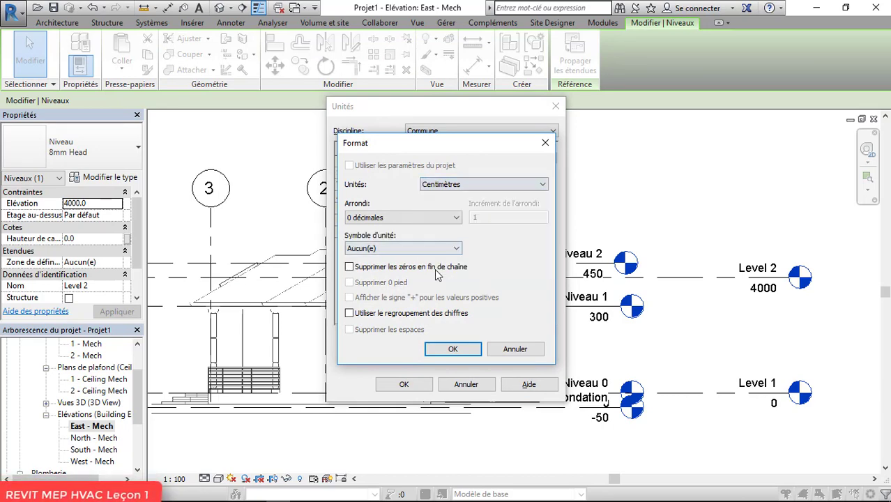
pyautogui.click(453, 349)
pyautogui.click(410, 386)
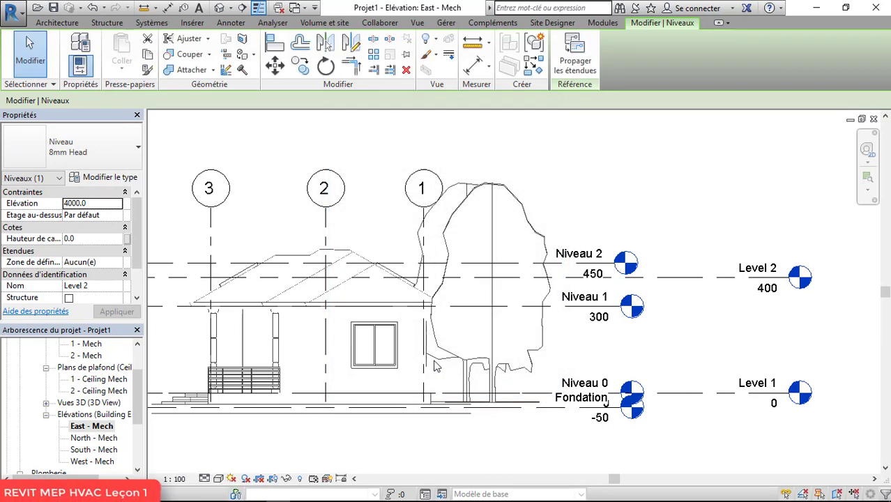
# Set the elevation of Level 2 to 300 cm, matching Niveau 1 of the linked model.
pyautogui.click(831, 263)
pyautogui.doubleClick(774, 290)
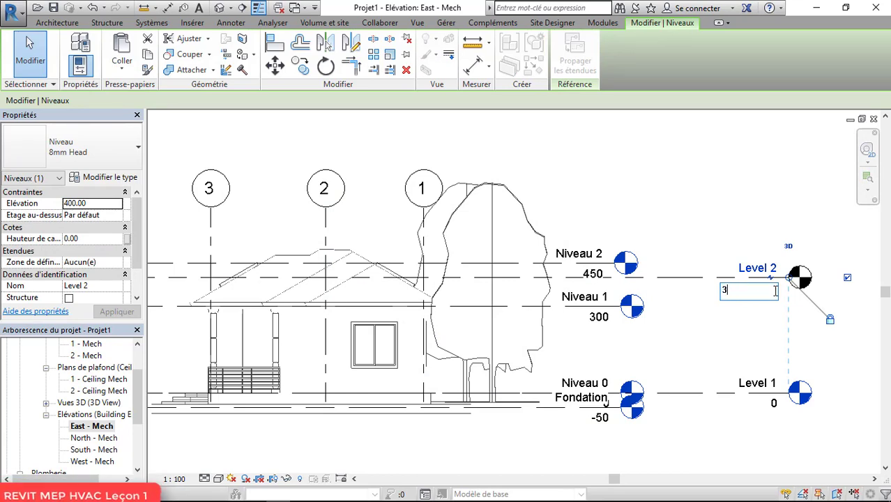
pyautogui.press('Return')
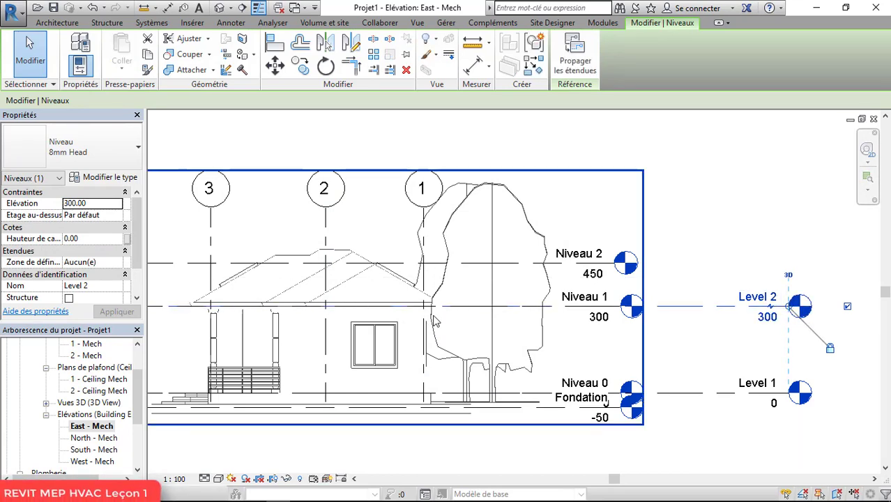
pyautogui.scroll(-2, 432, 317)
pyautogui.scroll(1, 463, 398)
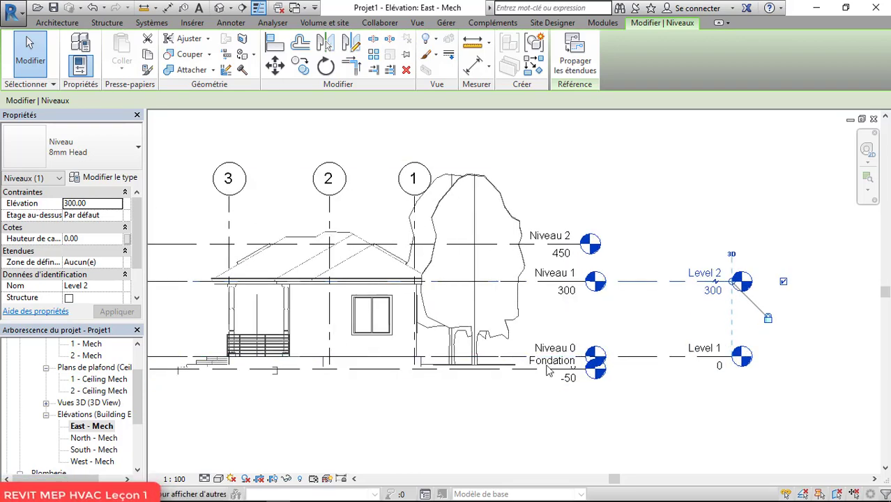
pyautogui.scroll(-1, 527, 345)
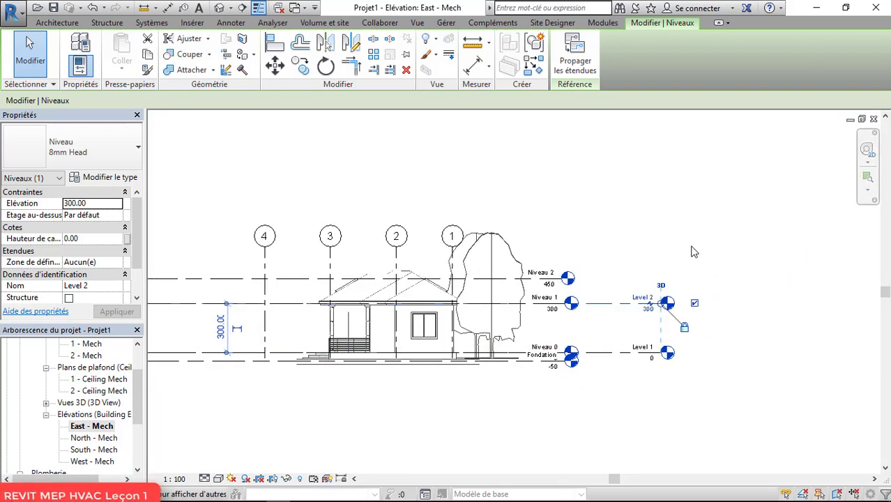
# Draw a new level at elevation 700 cm above the house, with its head aligned to the existing project levels.
pyautogui.click(61, 23)
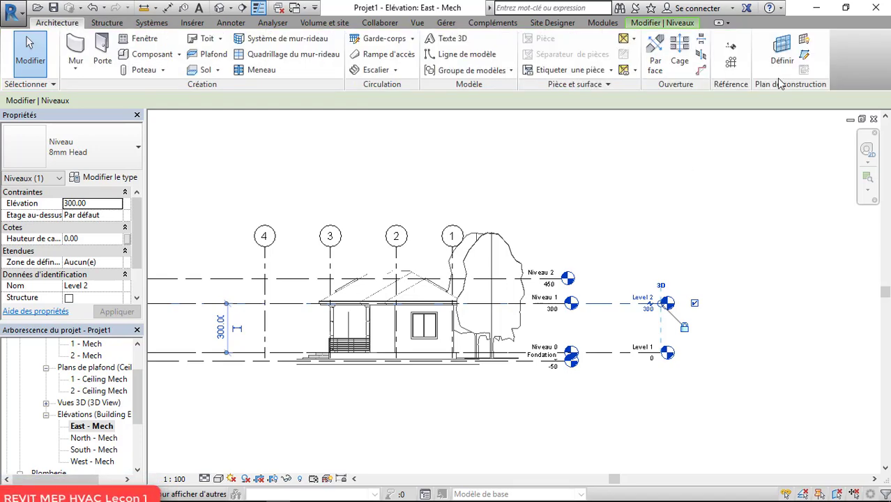
pyautogui.click(731, 46)
pyautogui.scroll(-1, 753, 240)
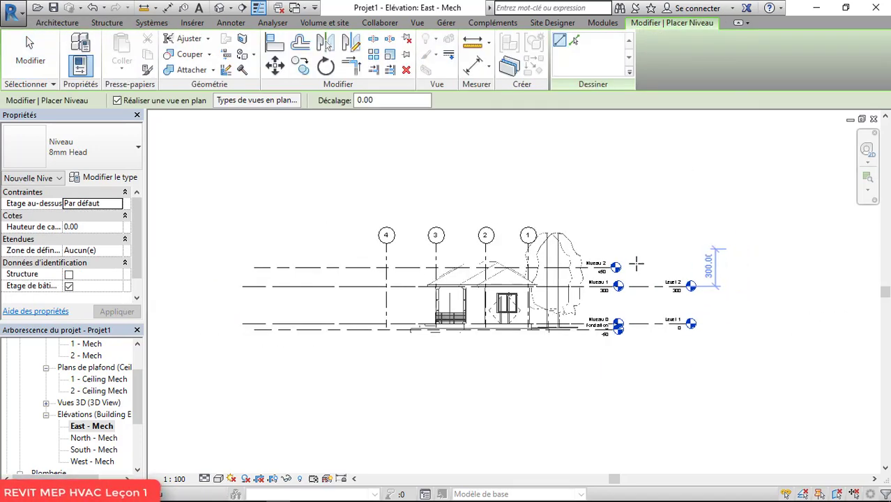
pyautogui.scroll(-1, 264, 238)
pyautogui.click(256, 237)
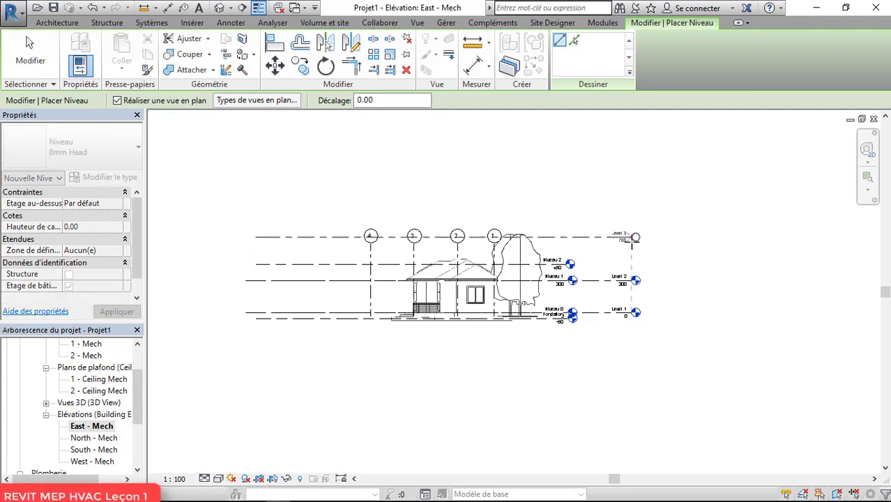
pyautogui.click(634, 238)
# Draw another level at elevation -180 cm below the house, with both ends aligned to the level above the roof.
pyautogui.scroll(1, 283, 350)
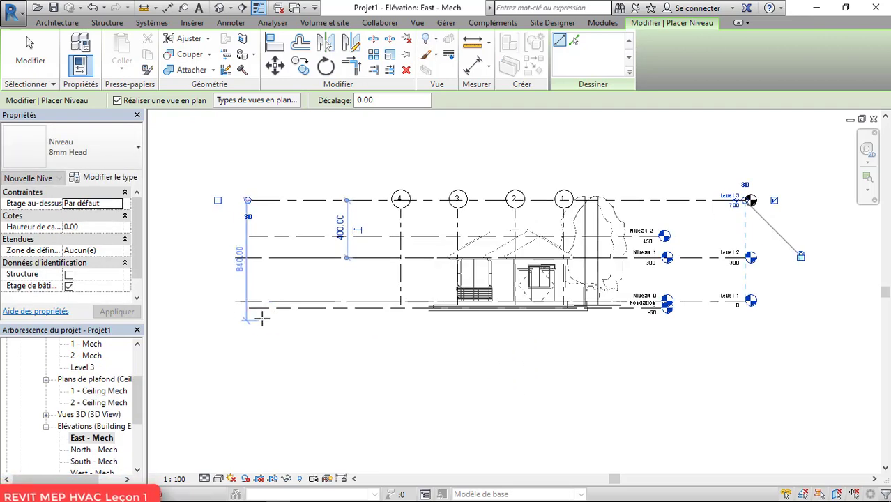
pyautogui.click(248, 326)
pyautogui.click(750, 325)
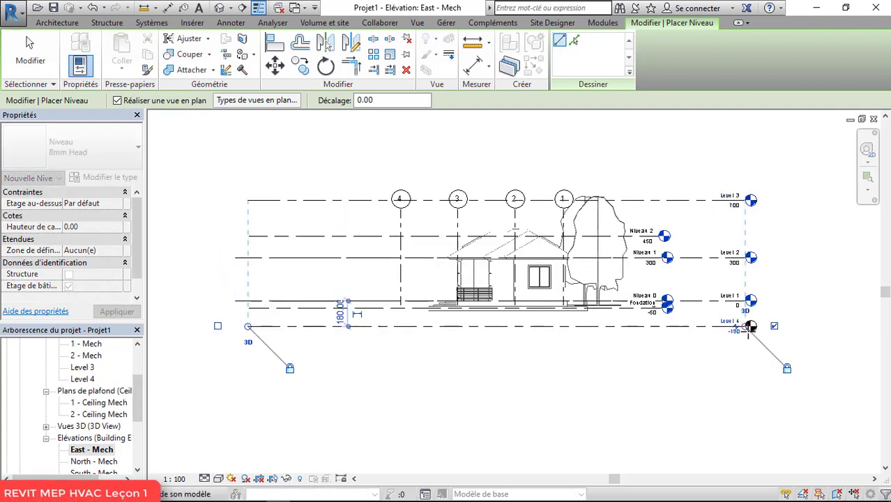
pyautogui.press('Escape')
pyautogui.press('Escape')
# Rename the lowest level, at -180 cm, as Fondation and rename its corresponding views too.
pyautogui.scroll(3, 746, 326)
pyautogui.click(695, 317)
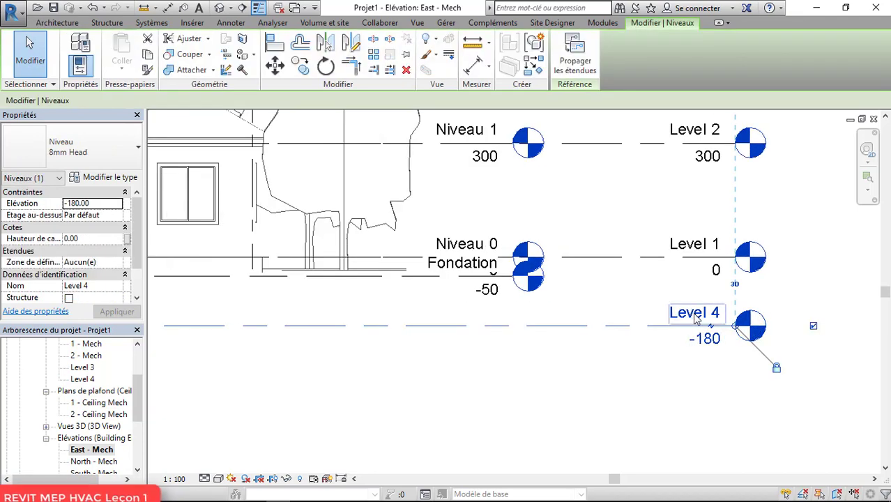
pyautogui.click(695, 315)
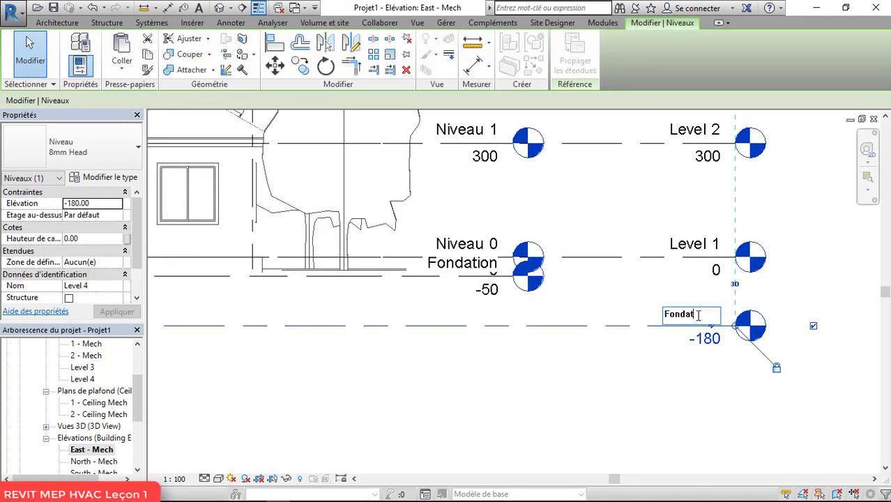
pyautogui.write('Fondation')
pyautogui.press('Return')
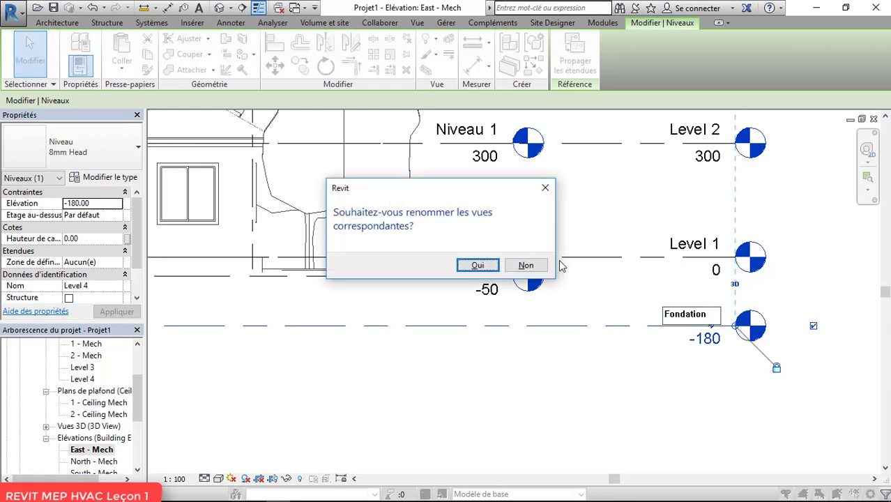
pyautogui.click(473, 263)
pyautogui.click(710, 255)
pyautogui.click(710, 256)
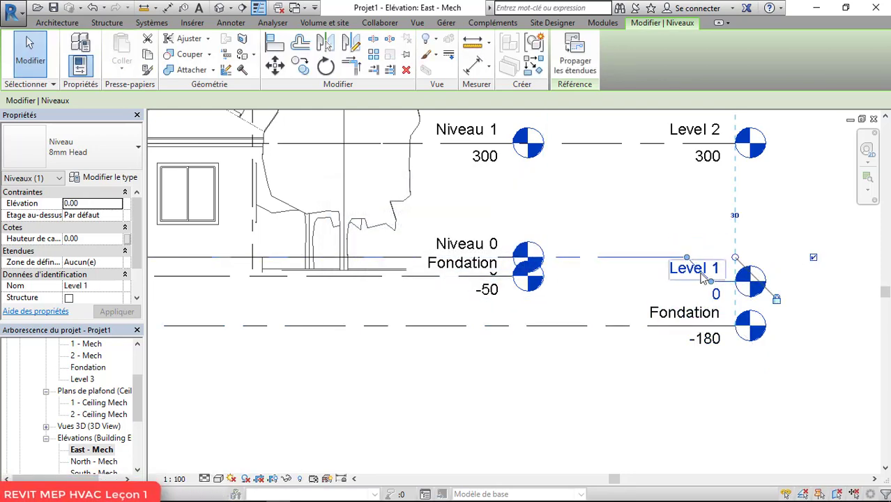
pyautogui.hotkey('ctrl', 'z')
# Rename the project level at elevation 0 as Level 0.
pyautogui.doubleClick(704, 246)
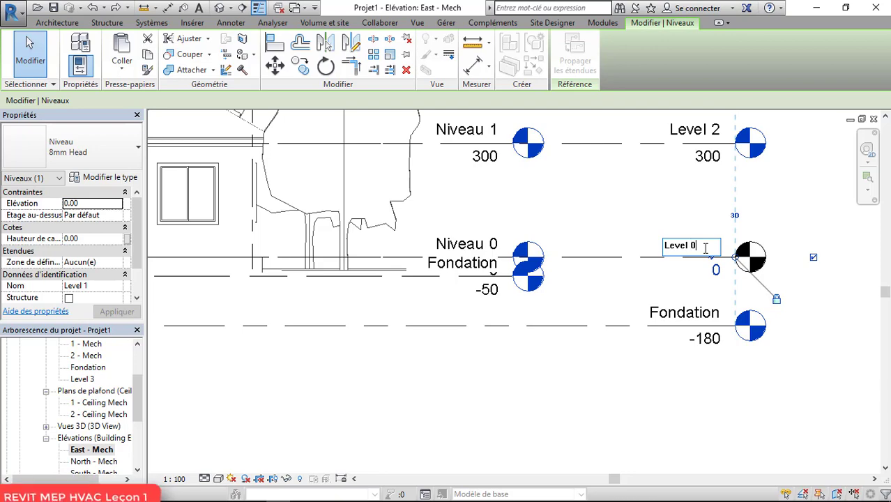
pyautogui.press('Return')
pyautogui.scroll(-2, 638, 293)
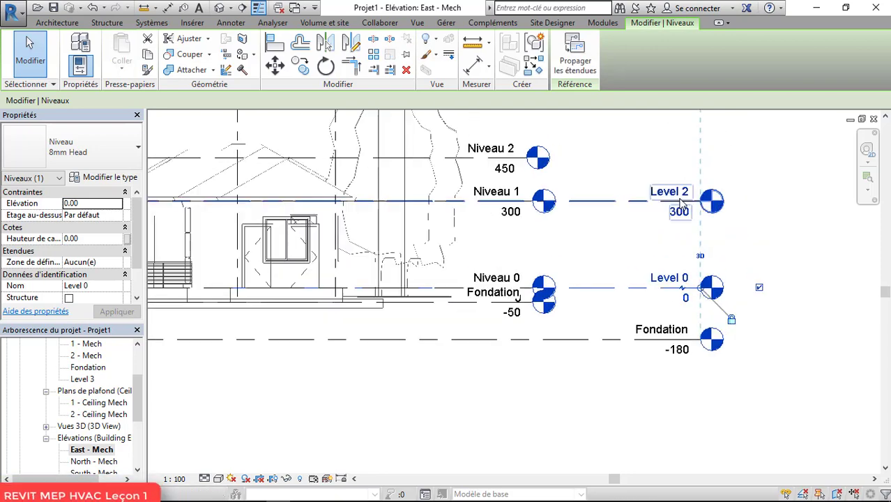
# Rename the project level at elevation 300 as Level 1.
pyautogui.scroll(2, 682, 202)
pyautogui.click(687, 195)
pyautogui.click(692, 192)
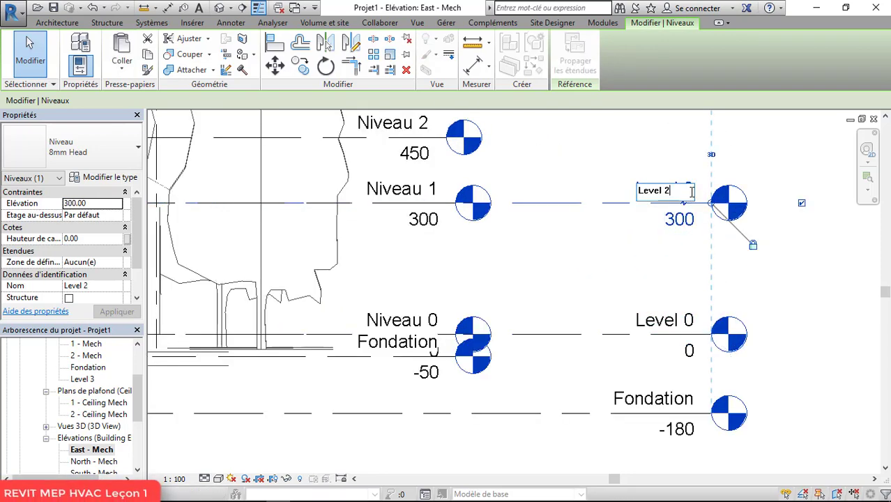
pyautogui.write('Level 1')
pyautogui.press('Return')
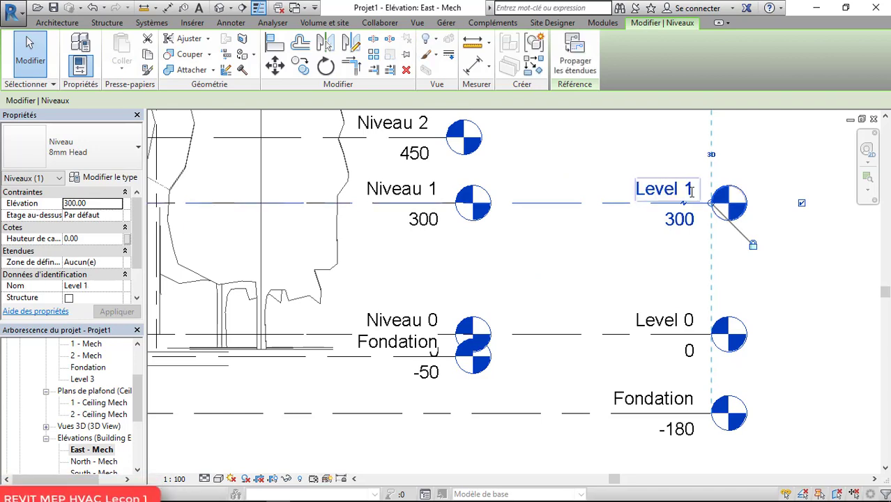
# Rename the project level at elevation 700 as Level 2 and rename its corresponding views too.
pyautogui.scroll(-3, 698, 230)
pyautogui.scroll(2, 643, 180)
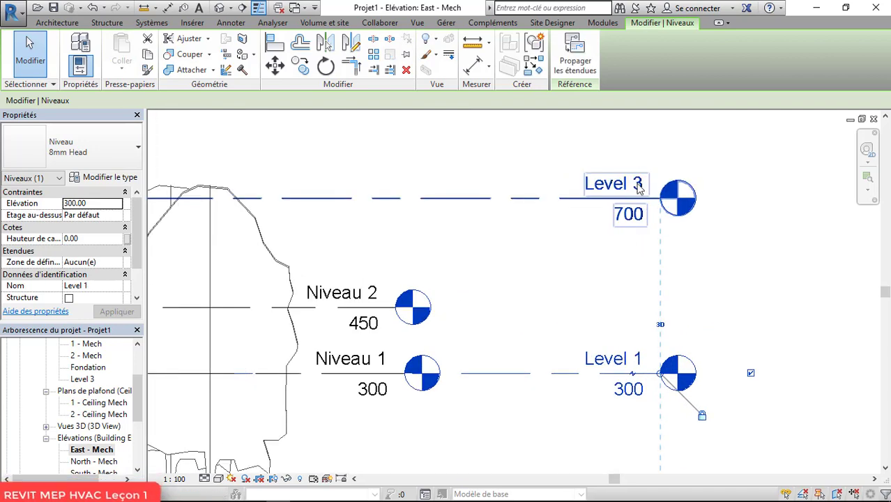
pyautogui.click(642, 183)
pyautogui.click(640, 184)
pyautogui.click(628, 188)
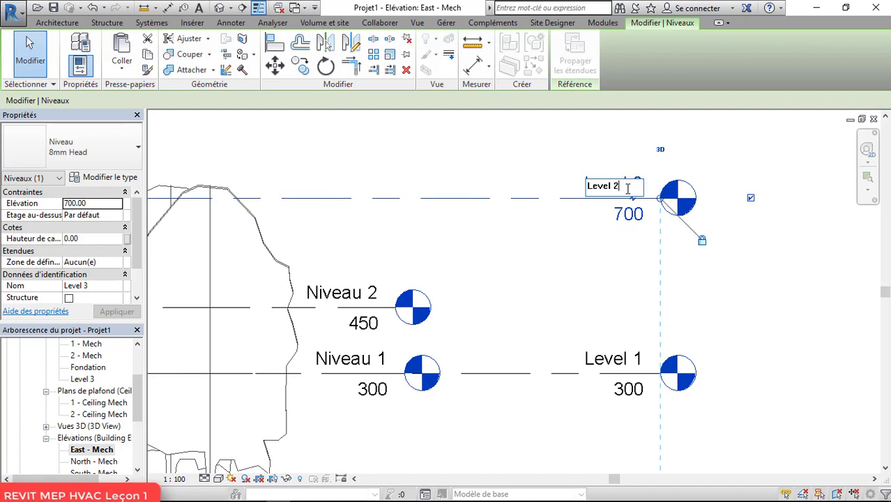
pyautogui.write('2')
pyautogui.press('Return')
pyautogui.click(478, 265)
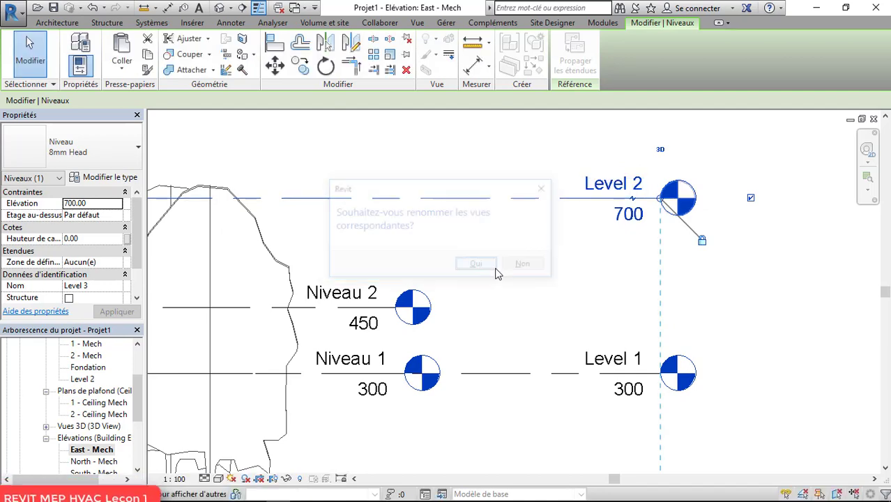
pyautogui.scroll(-5, 624, 213)
pyautogui.scroll(1, 624, 214)
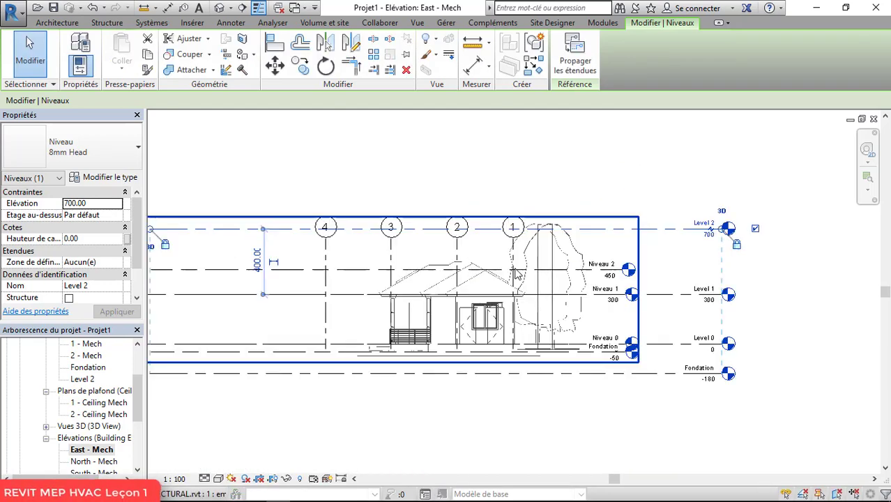
pyautogui.scroll(2, 618, 263)
pyautogui.scroll(-1, 507, 220)
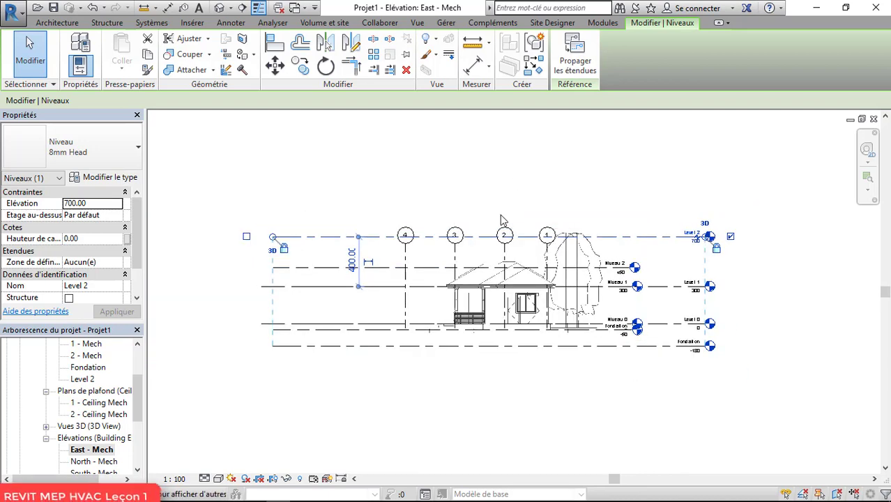
pyautogui.scroll(1, 507, 219)
pyautogui.click(507, 220)
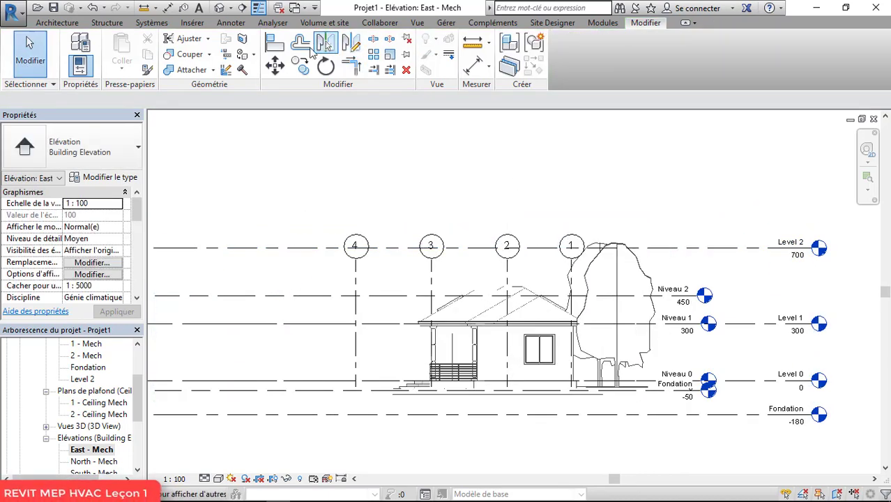
pyautogui.press('a')
pyautogui.press('l')
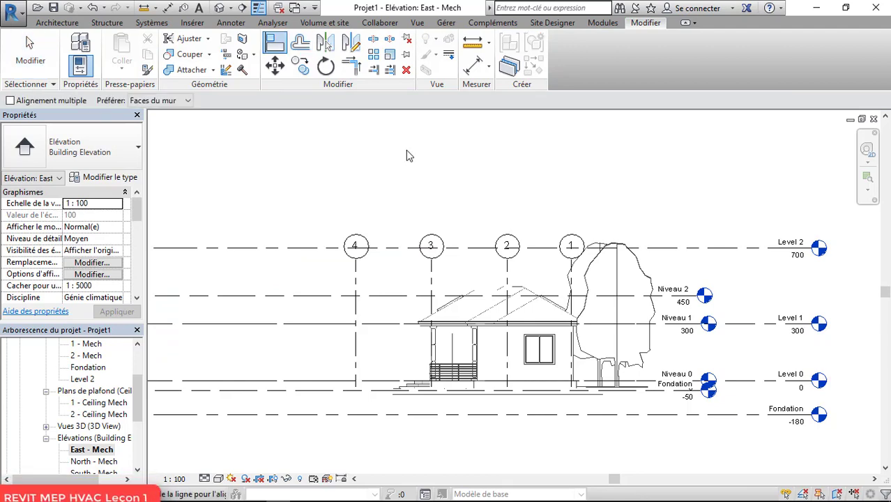
pyautogui.press('Escape')
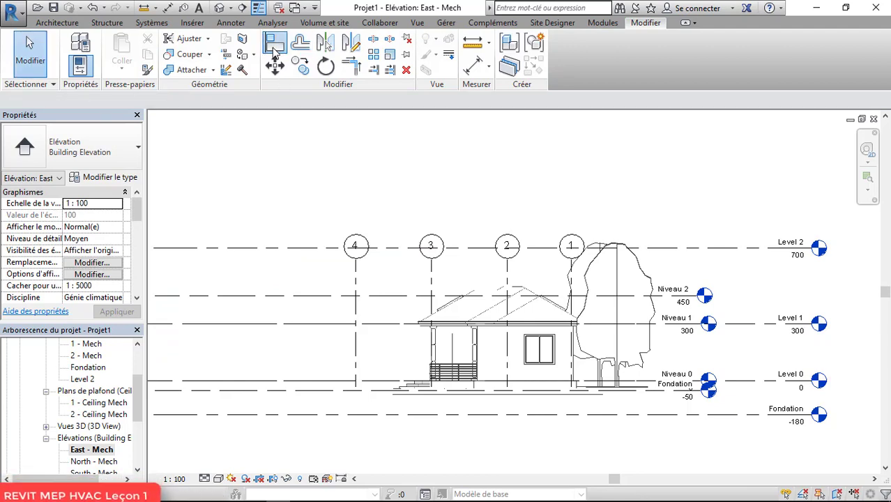
# Align the project's Fondation level with the linked architectural model's Fondation level at -50.
pyautogui.click(274, 45)
pyautogui.scroll(-3, 393, 115)
pyautogui.scroll(5, 563, 278)
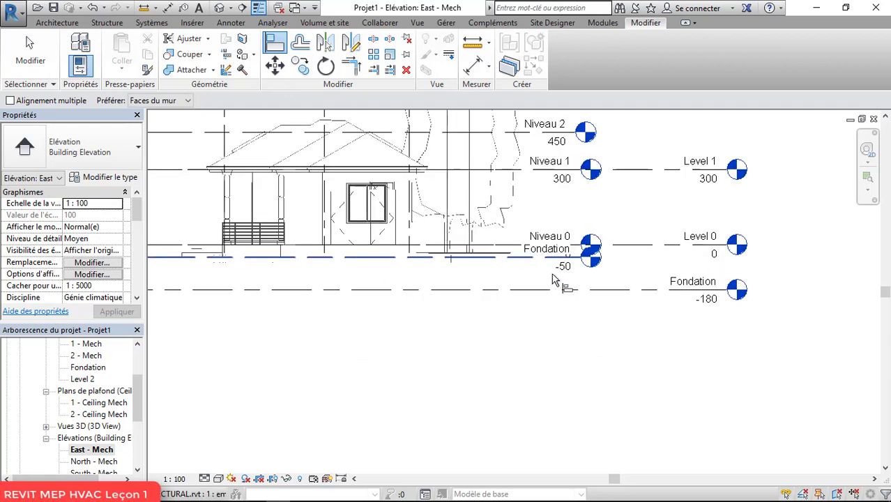
pyautogui.scroll(3, 554, 279)
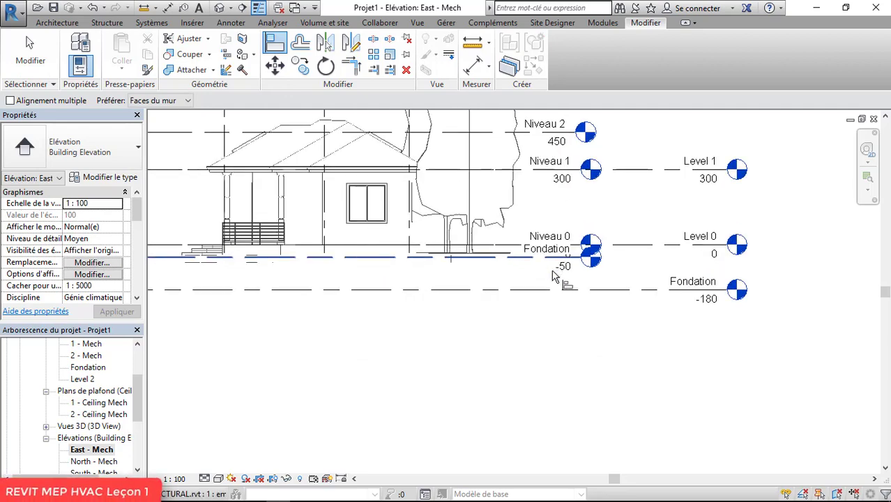
pyautogui.click(508, 253)
pyautogui.click(526, 301)
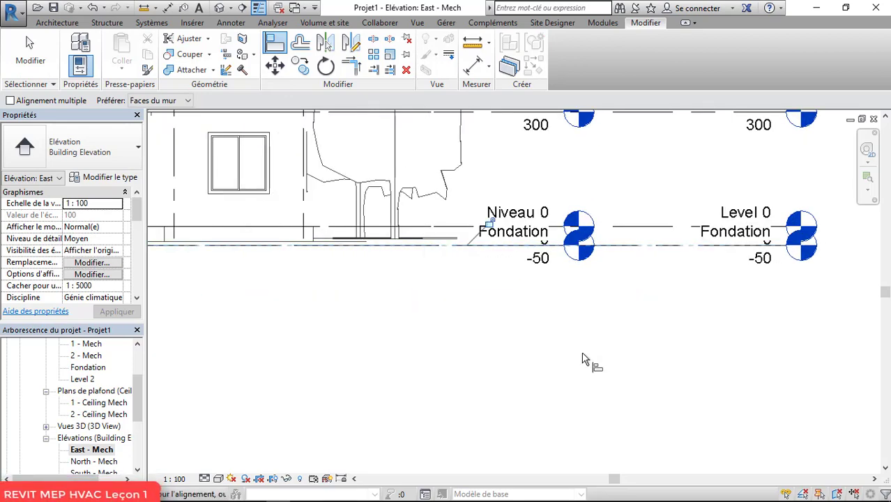
# Try aligning Level 2 with the linked model's Niveau 0 level, and undo that alignment.
pyautogui.scroll(-2, 593, 328)
pyautogui.scroll(4, 590, 303)
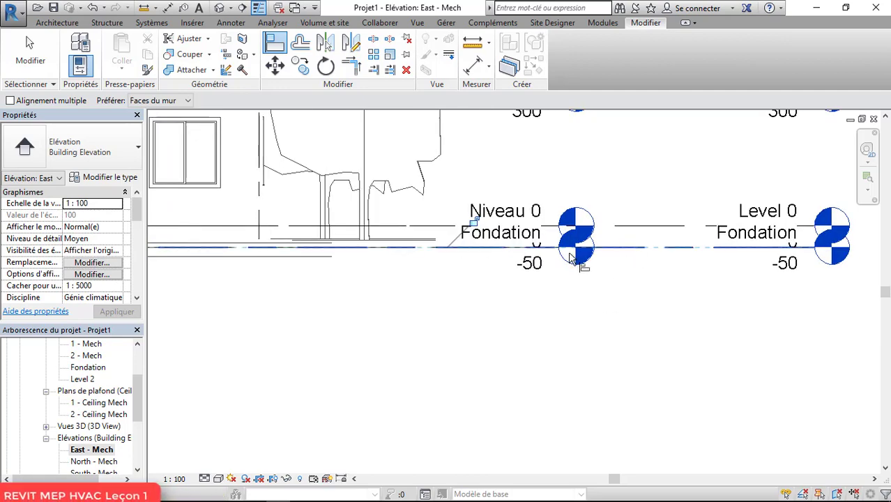
pyautogui.scroll(-2, 520, 320)
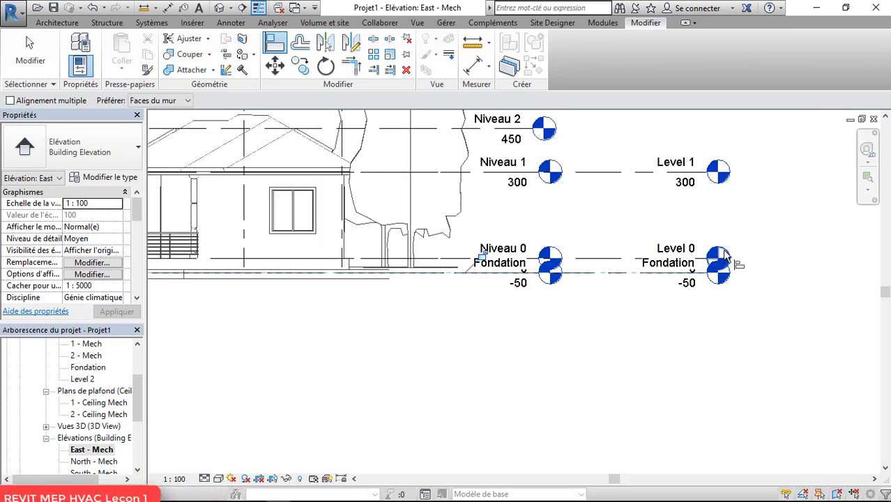
pyautogui.scroll(2, 725, 257)
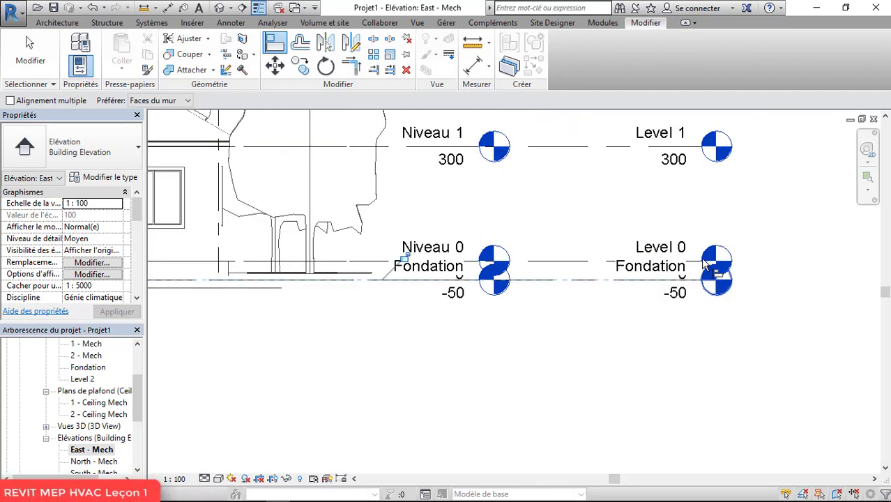
pyautogui.click(713, 250)
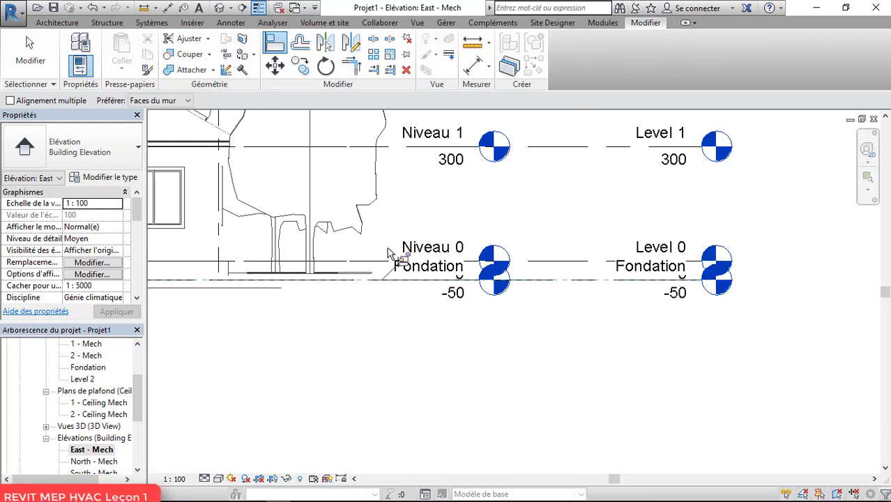
pyautogui.scroll(-3, 608, 397)
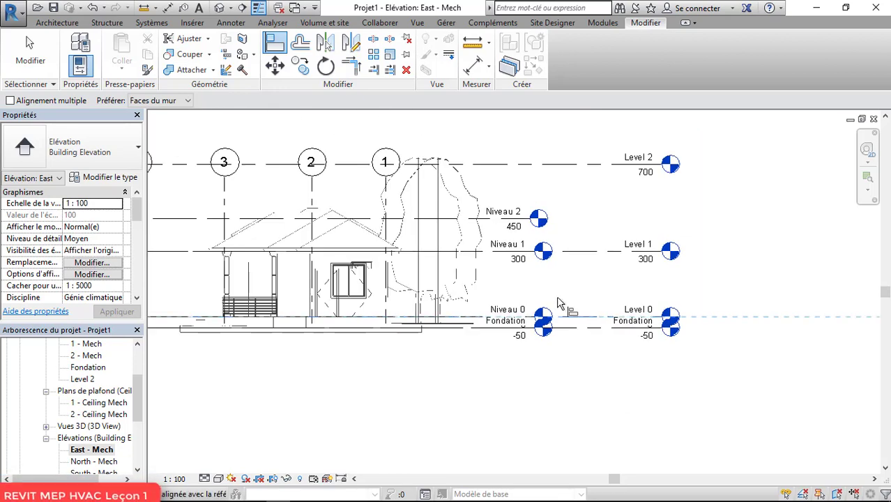
pyautogui.scroll(1, 479, 294)
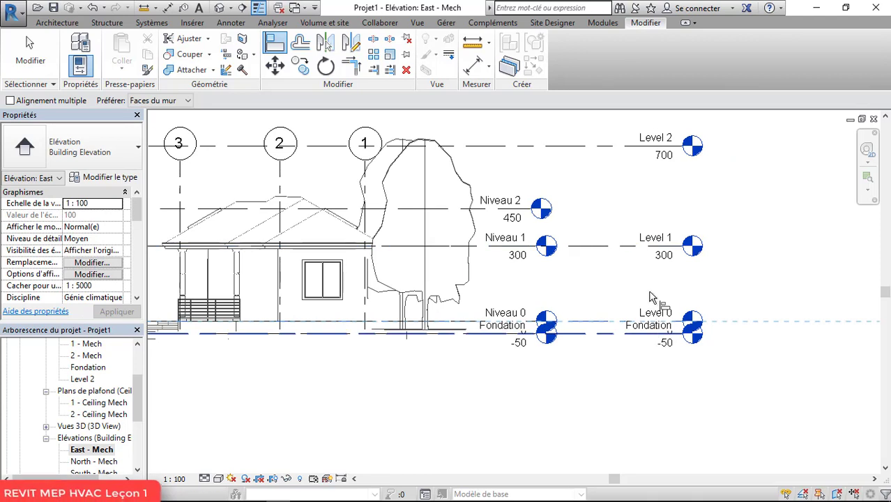
pyautogui.hotkey('ctrl', 'z')
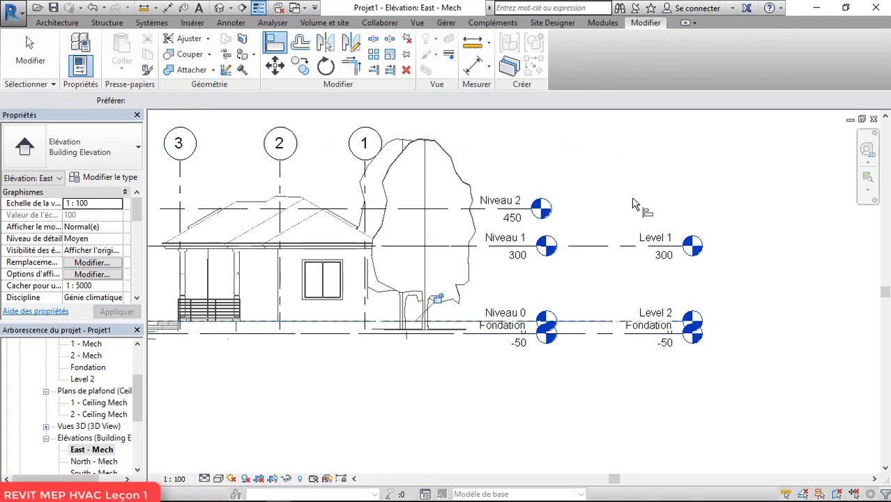
pyautogui.hotkey('ctrl', 'y')
pyautogui.press('Escape')
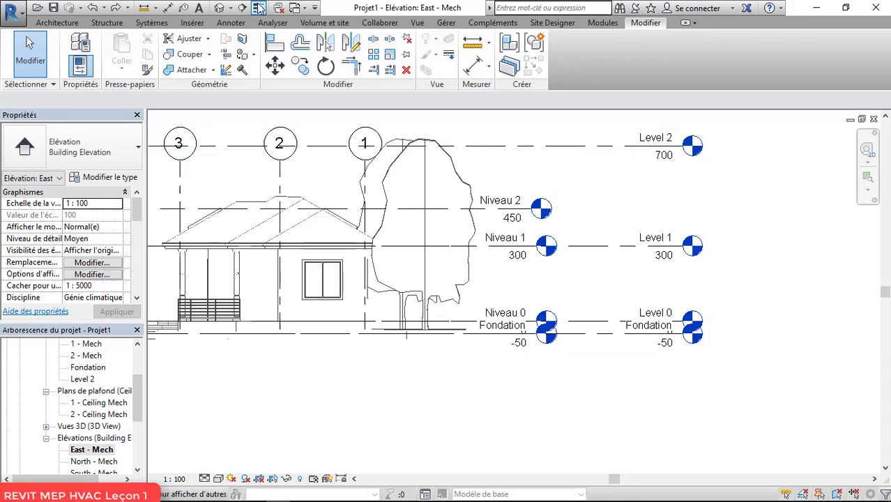
# Try to align the linked model's Niveau 2 level using Level 2 as the reference.
pyautogui.click(275, 44)
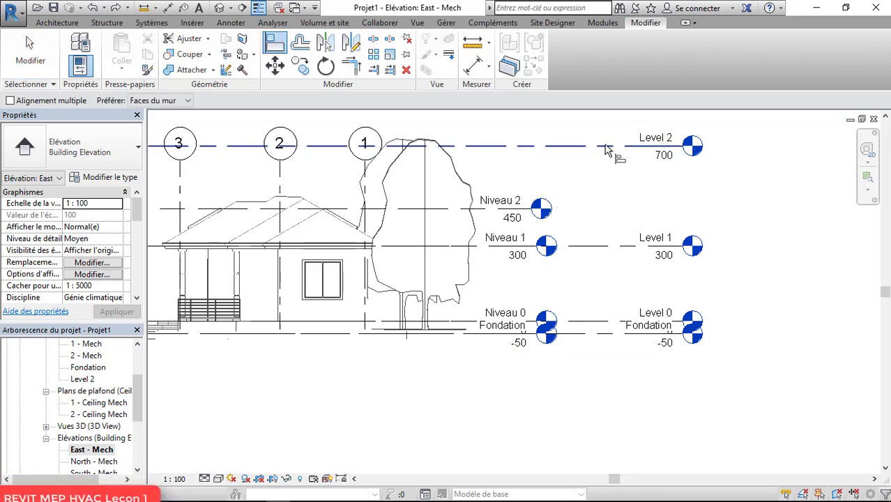
pyautogui.click(692, 166)
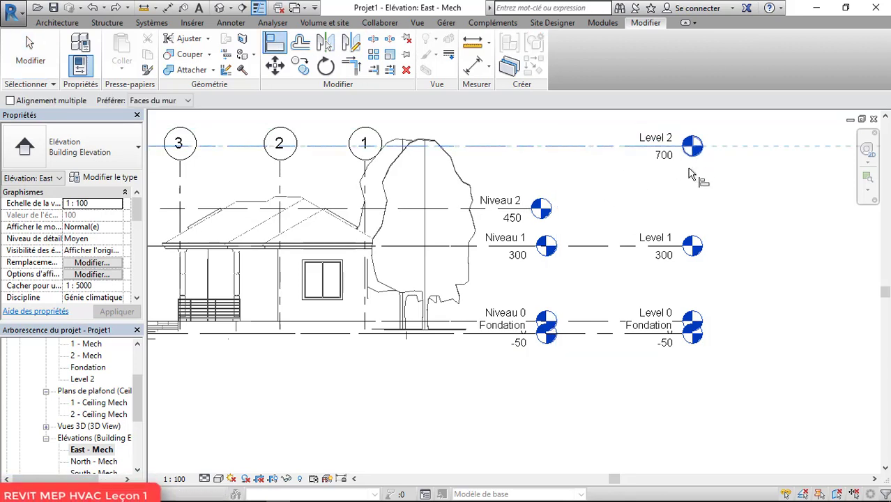
pyautogui.click(484, 210)
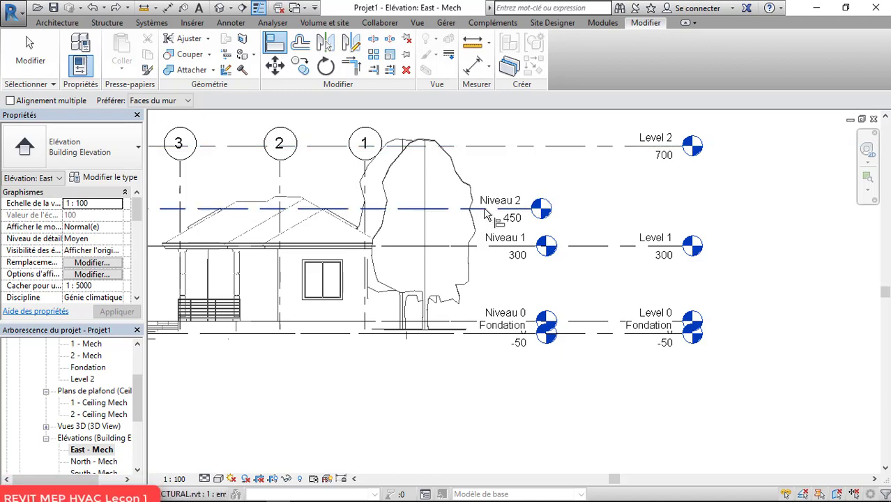
pyautogui.click(562, 146)
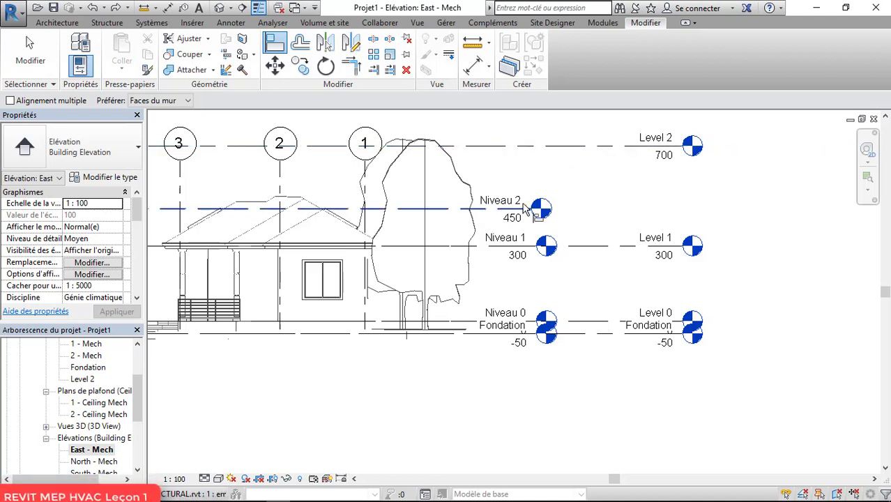
pyautogui.press('Escape')
pyautogui.press('Escape')
# Align Level 2 with the linked architectural model's Niveau 2 level at elevation 450.
pyautogui.click(320, 44)
pyautogui.scroll(2, 498, 214)
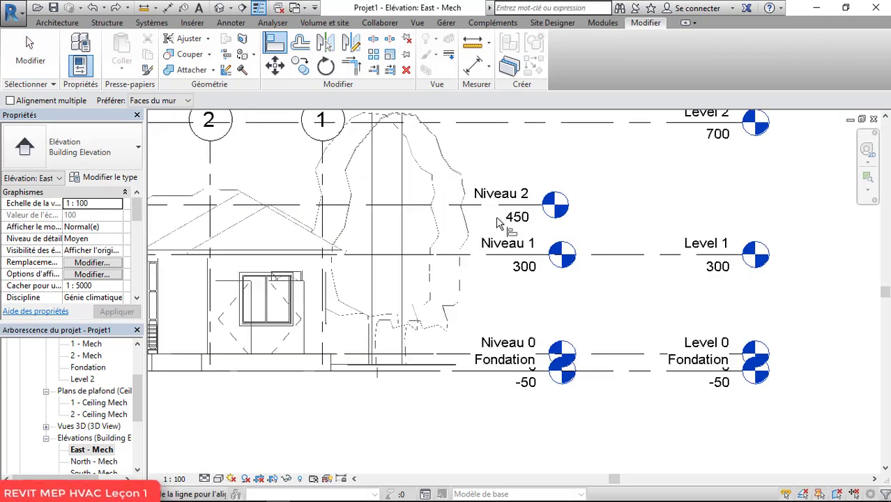
pyautogui.click(502, 209)
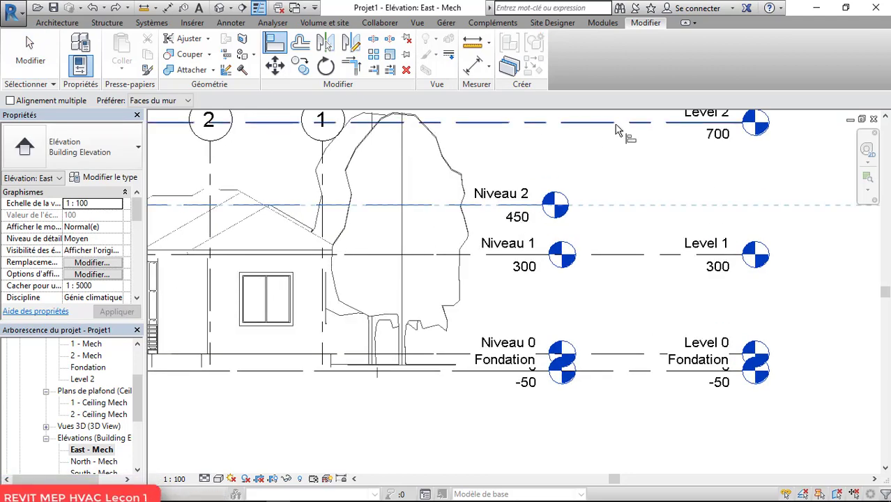
pyautogui.click(616, 124)
pyautogui.scroll(-2, 619, 179)
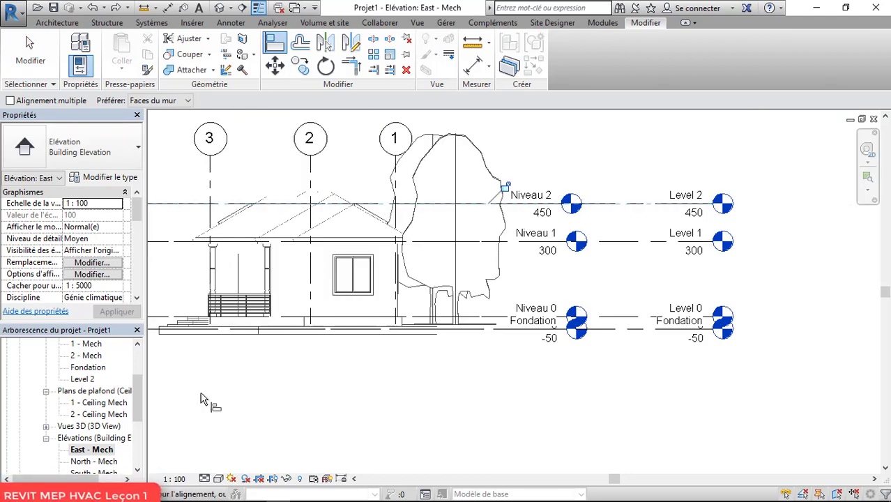
# Set the East - Mech elevation view's scale to 1:50.
pyautogui.click(175, 479)
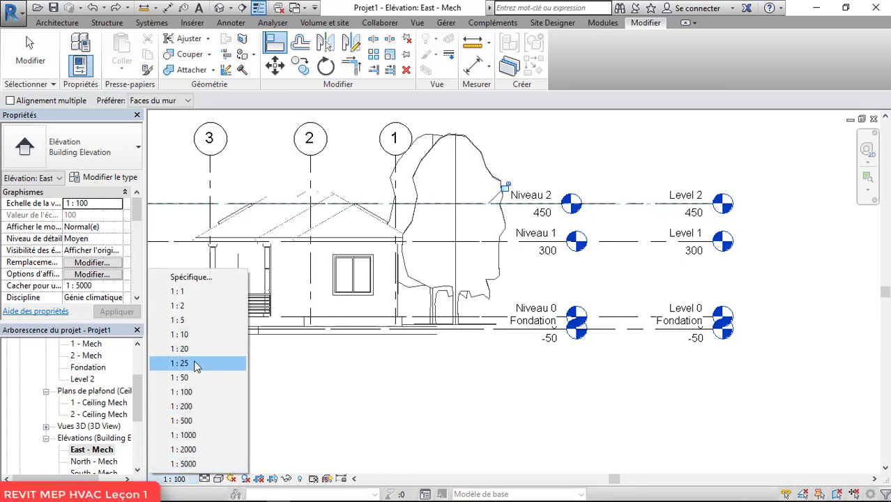
pyautogui.click(187, 380)
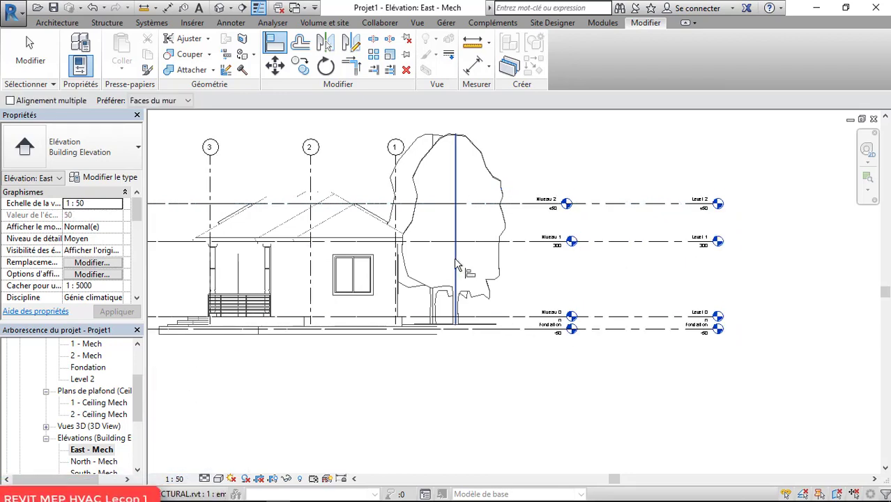
pyautogui.scroll(3, 613, 251)
pyautogui.scroll(-1, 632, 249)
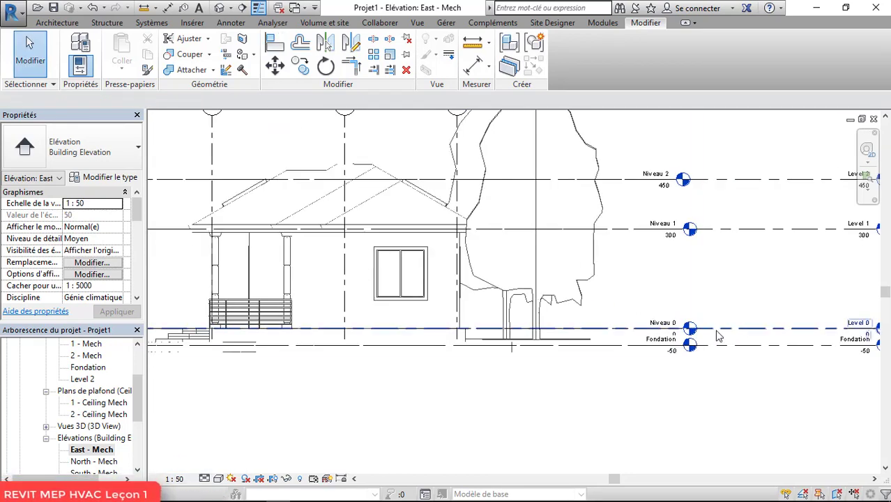
# Set the East - Mech elevation view's visual style to Ombré.
pyautogui.click(753, 328)
pyautogui.scroll(-2, 753, 334)
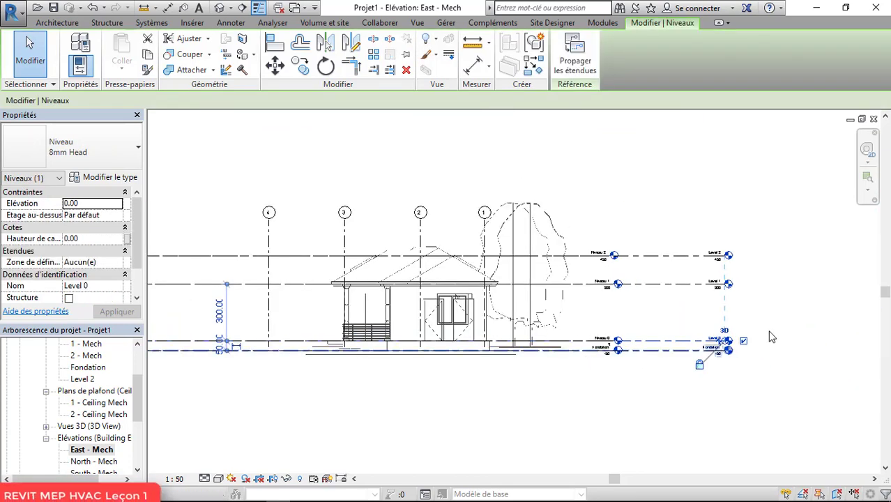
pyautogui.scroll(3, 790, 335)
pyautogui.scroll(-3, 802, 306)
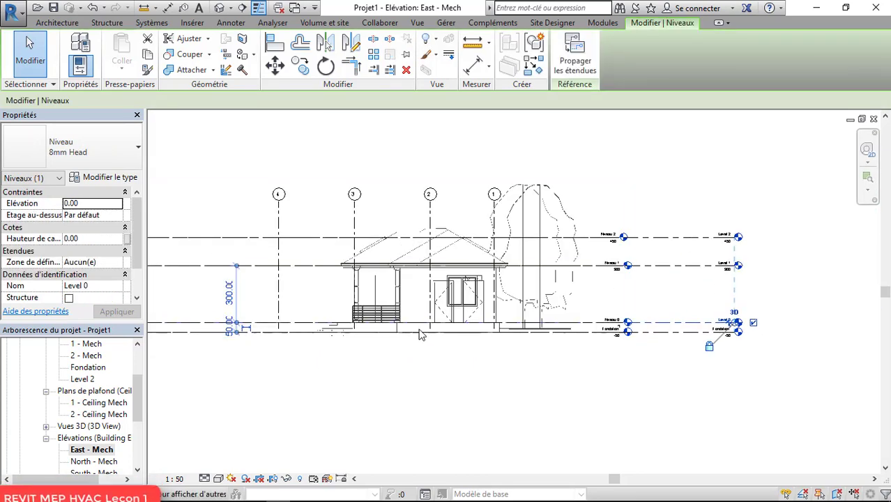
pyautogui.click(218, 478)
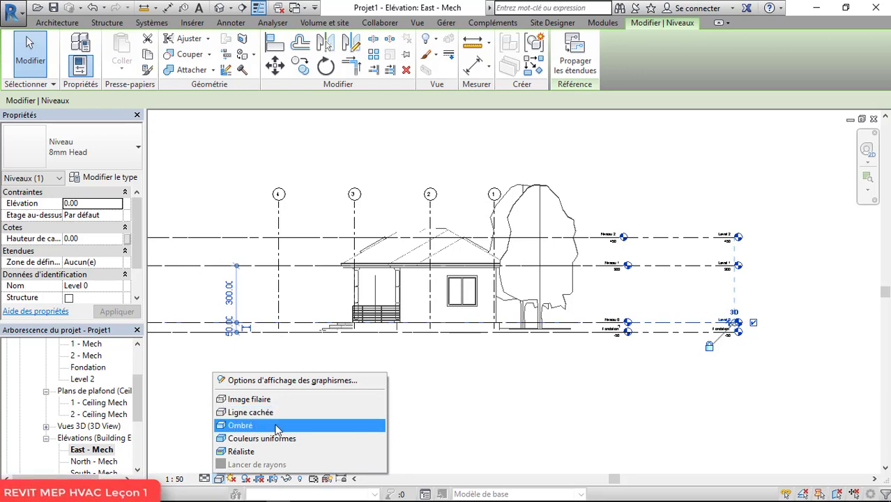
pyautogui.click(293, 423)
pyautogui.scroll(2, 381, 270)
pyautogui.scroll(-2, 378, 247)
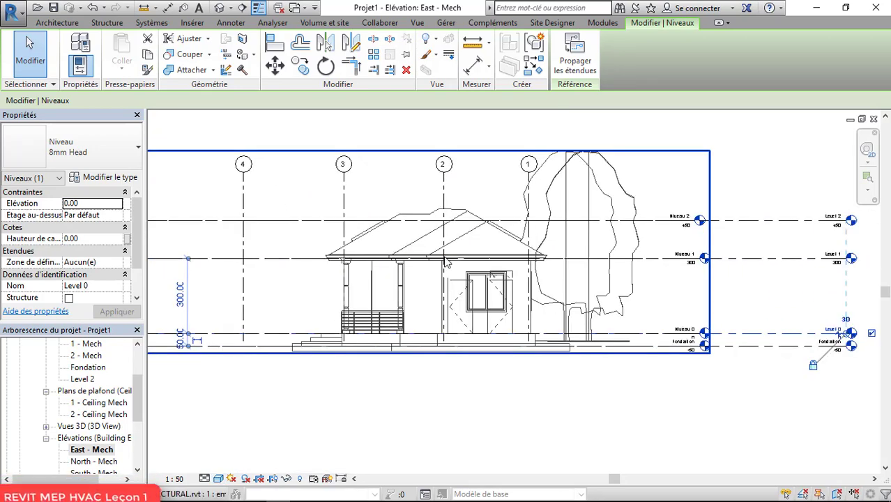
pyautogui.scroll(2, 719, 336)
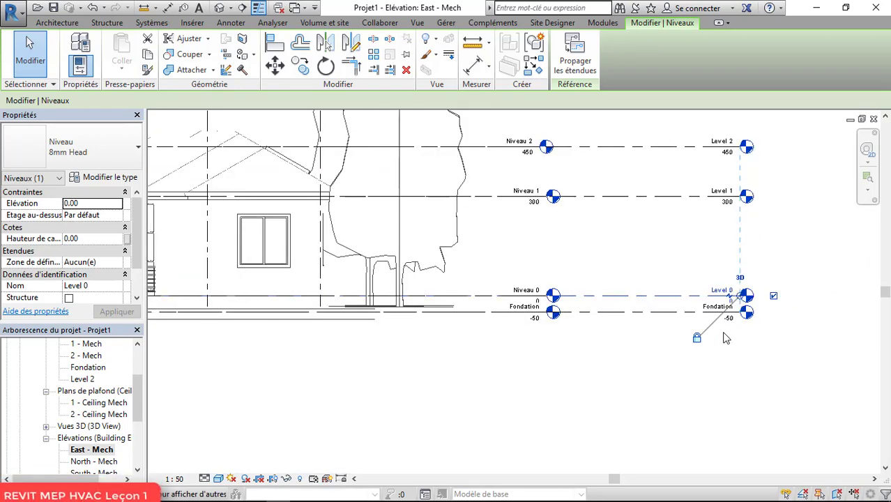
pyautogui.scroll(-2, 726, 338)
pyautogui.scroll(1, 627, 235)
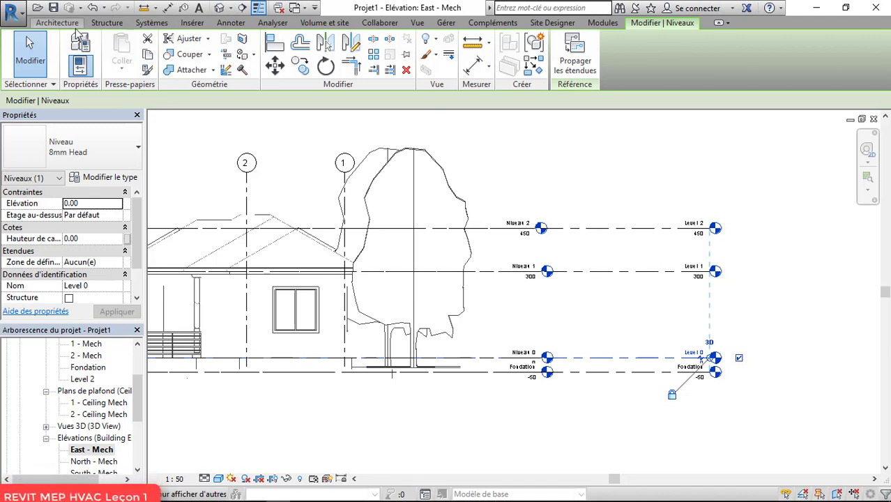
pyautogui.click(484, 25)
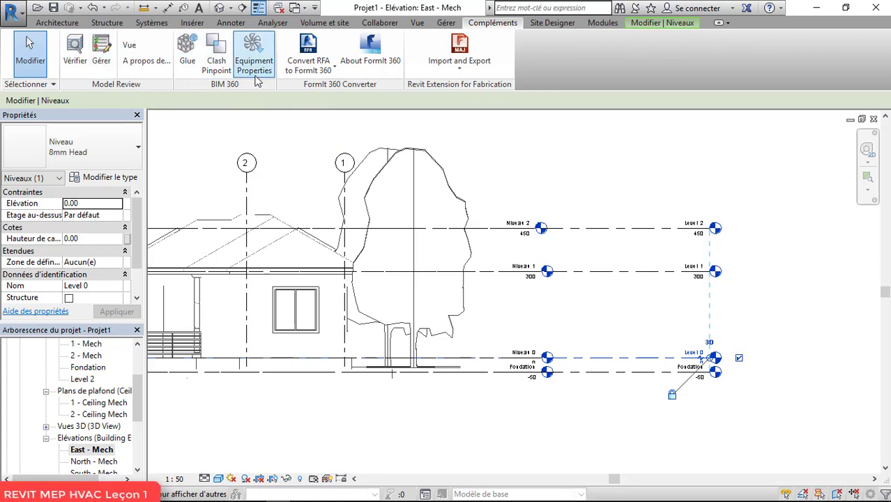
pyautogui.click(448, 24)
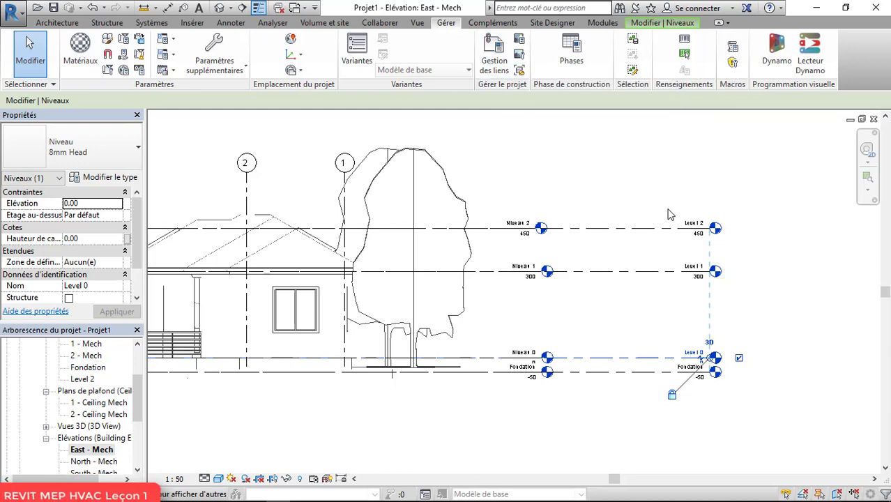
pyautogui.press('Escape')
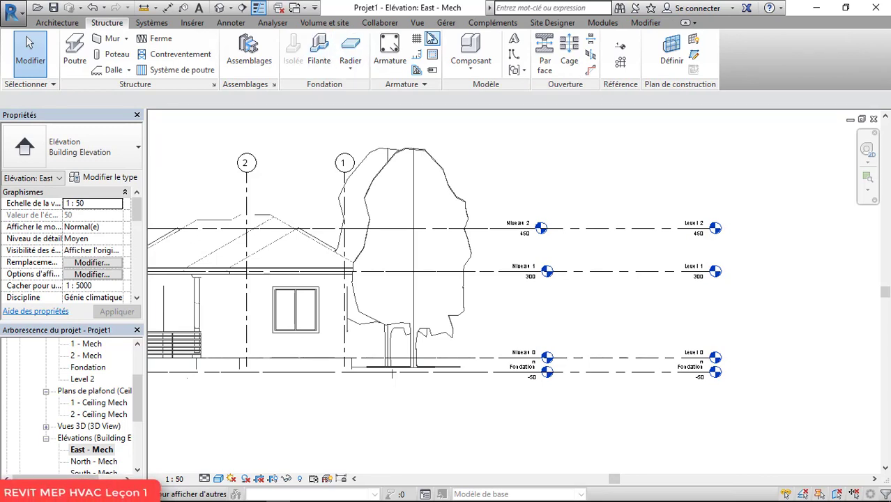
# Start Copy/Monitor on the linked architectural model and monitor the project's Fondation level against the link's Fondation level.
pyautogui.click(380, 24)
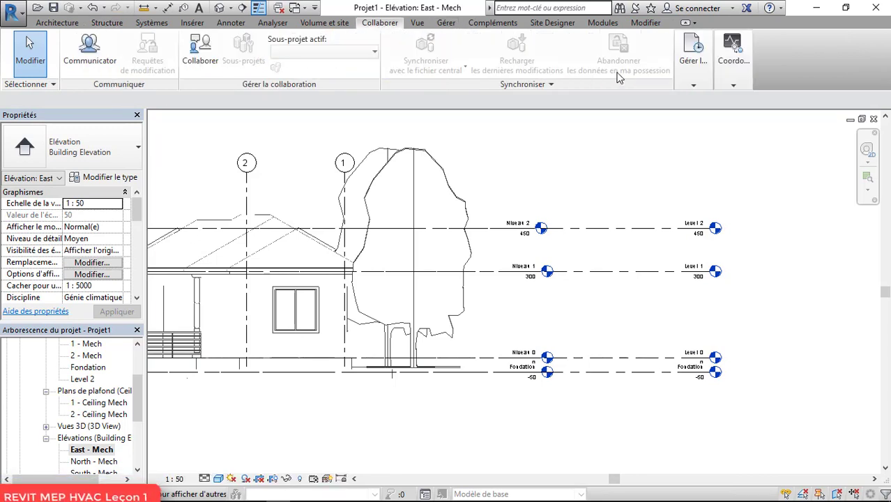
pyautogui.click(693, 84)
pyautogui.click(732, 85)
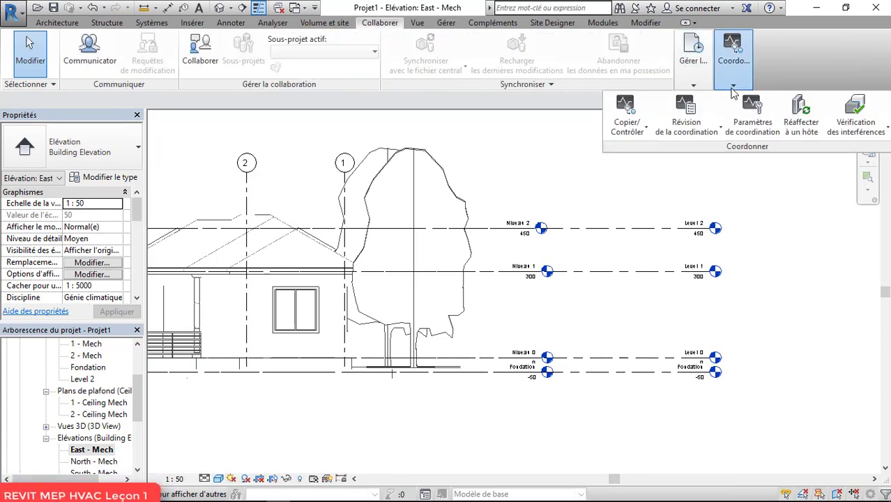
pyautogui.click(647, 131)
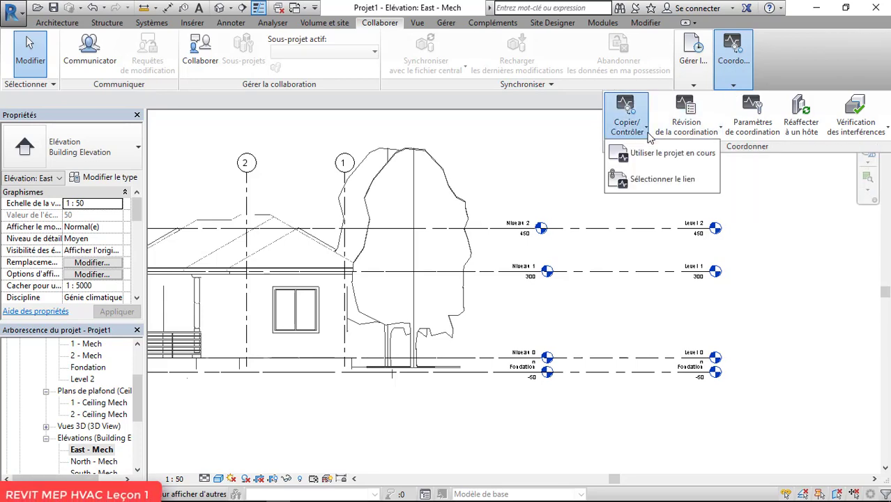
pyautogui.click(650, 179)
pyautogui.scroll(-2, 674, 193)
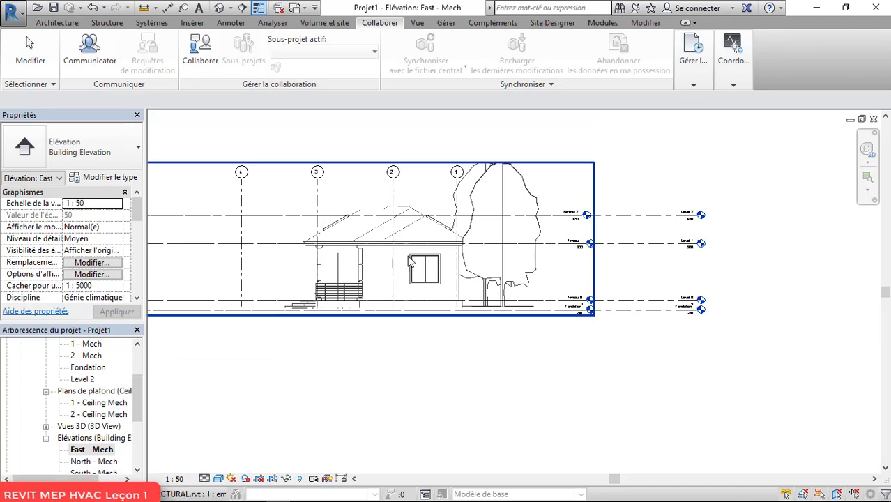
pyautogui.click(430, 266)
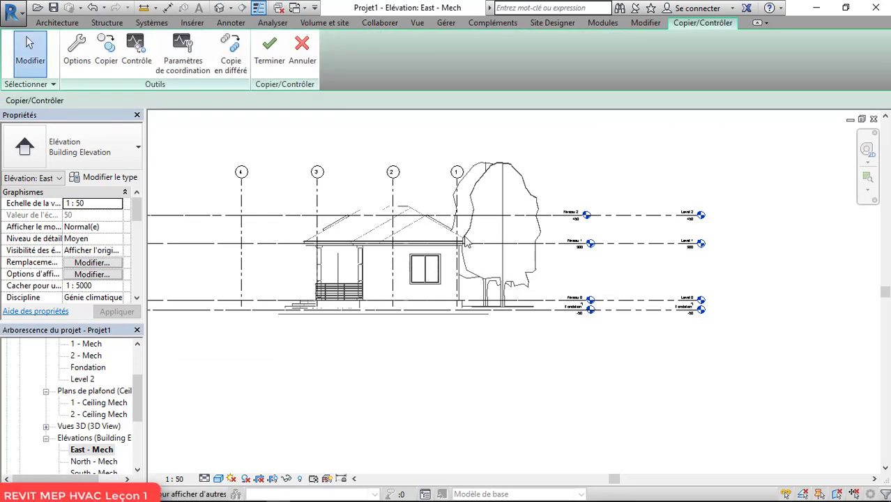
pyautogui.click(139, 64)
pyautogui.scroll(3, 700, 378)
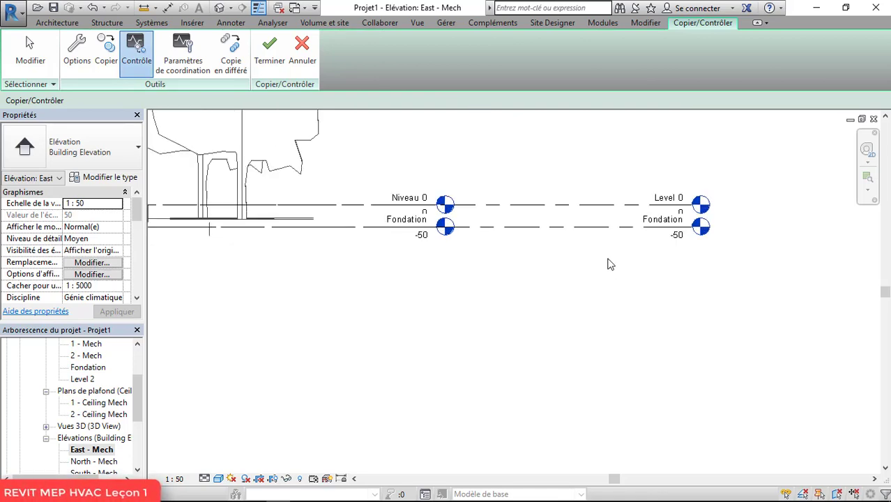
pyautogui.click(623, 237)
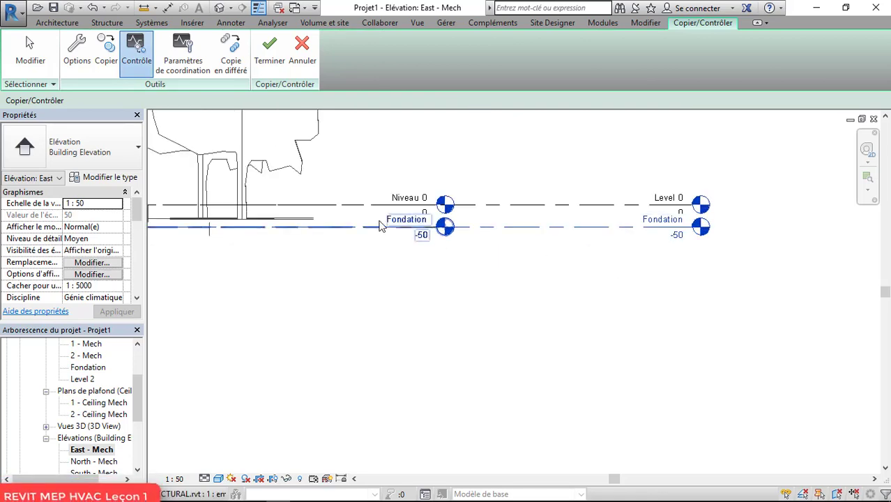
pyautogui.click(359, 230)
# Monitor the project's Level 0 against the linked architectural model's Niveau 0 level.
pyautogui.scroll(-4, 359, 231)
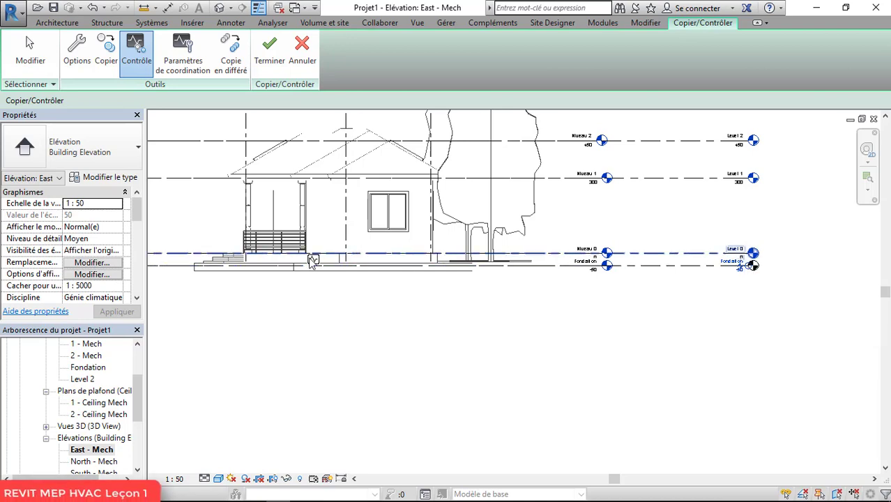
pyautogui.scroll(2, 762, 261)
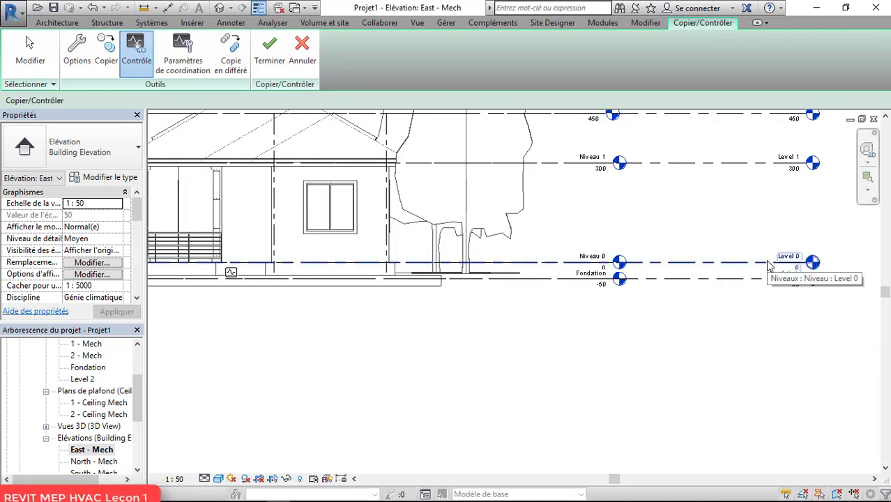
pyautogui.click(767, 262)
pyautogui.click(552, 262)
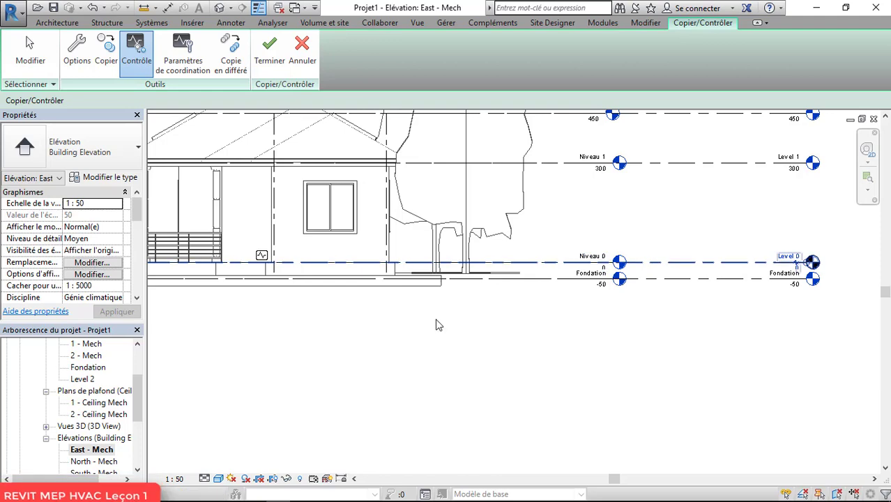
# Monitor Level 1 against the link's Niveau 1 and Level 2 against Niveau 2, and finish the Copy/Monitor session.
pyautogui.scroll(-1, 413, 334)
pyautogui.click(673, 205)
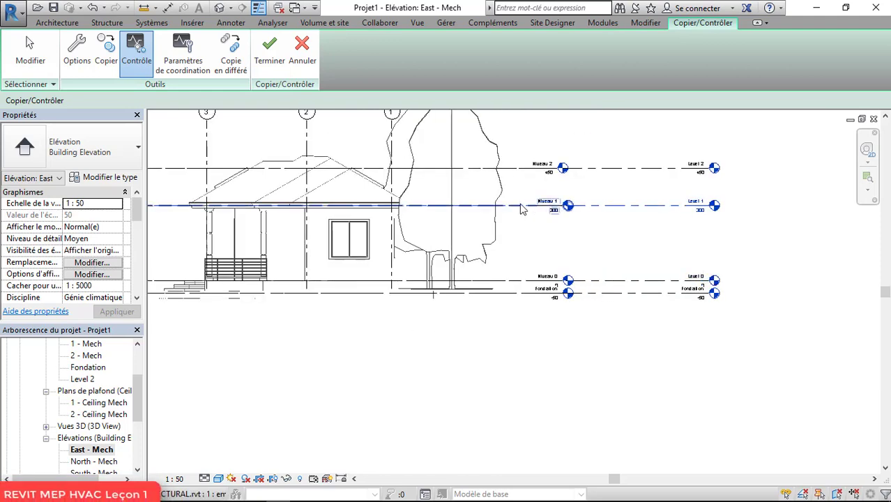
pyautogui.click(522, 209)
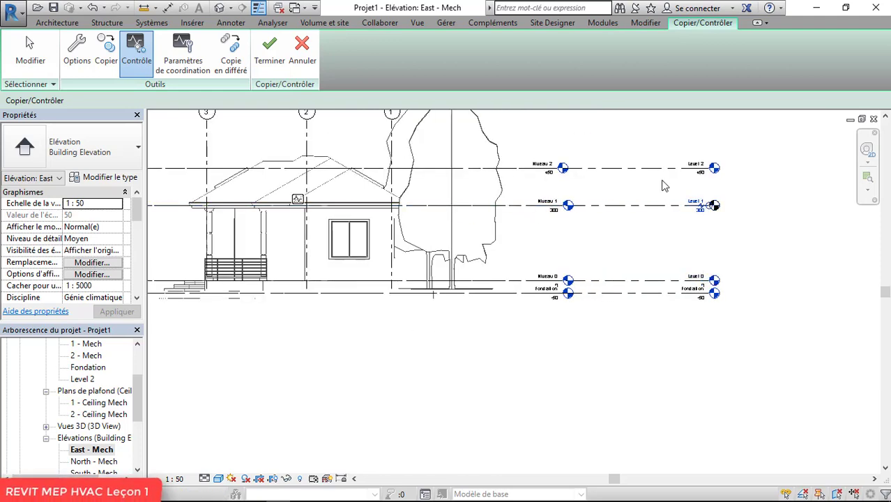
pyautogui.click(529, 170)
pyautogui.click(273, 55)
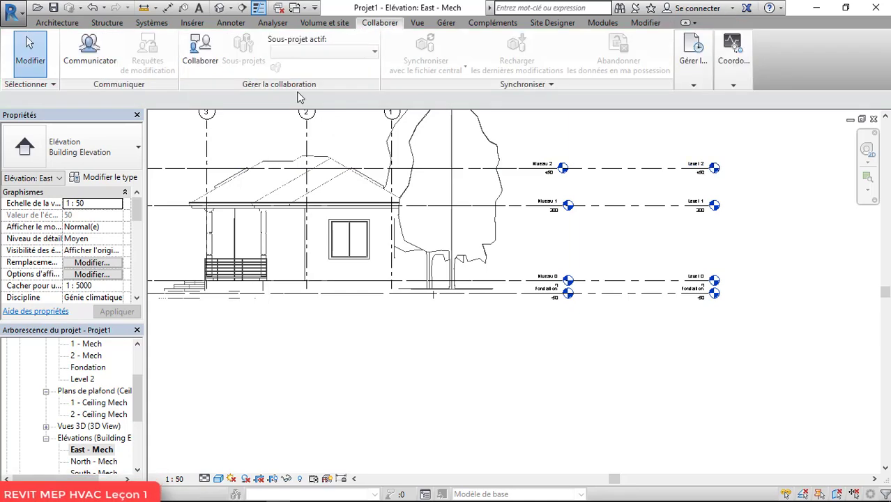
# Reopen Copy/Monitor on the linked model and re-pair Fondation and Level 0 with their linked counterparts to check their monitoring.
pyautogui.click(733, 57)
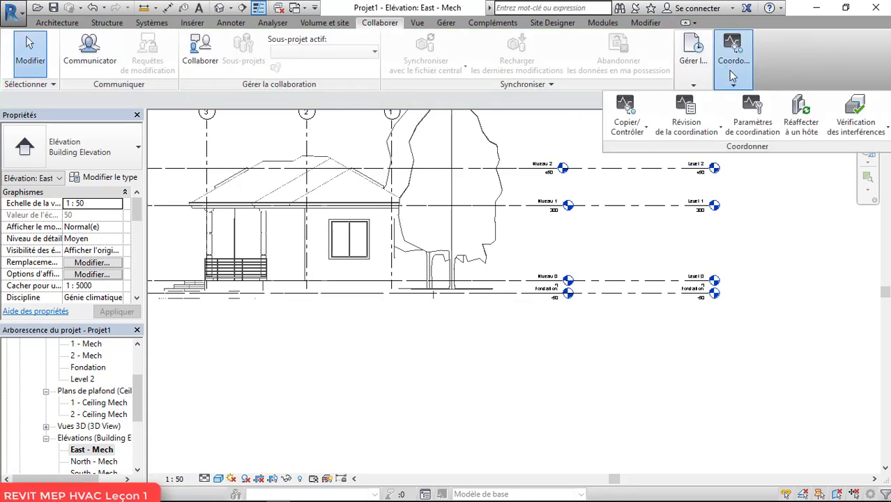
pyautogui.click(629, 124)
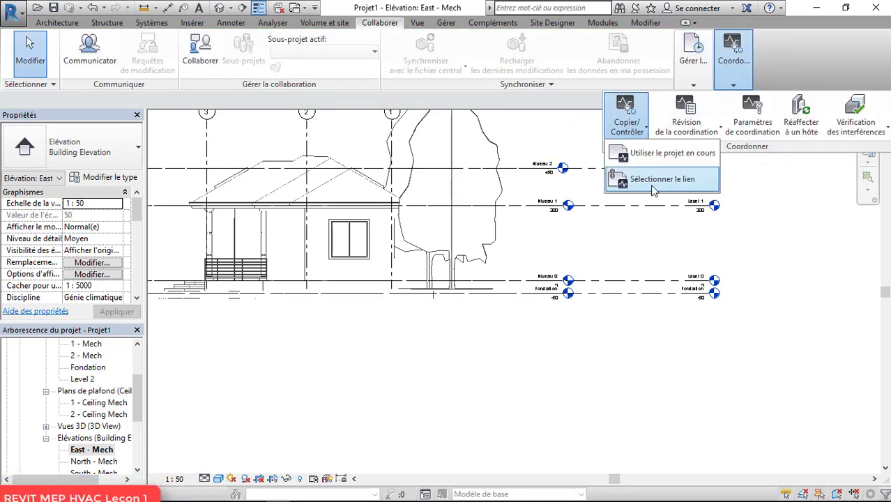
pyautogui.click(636, 182)
pyautogui.click(348, 182)
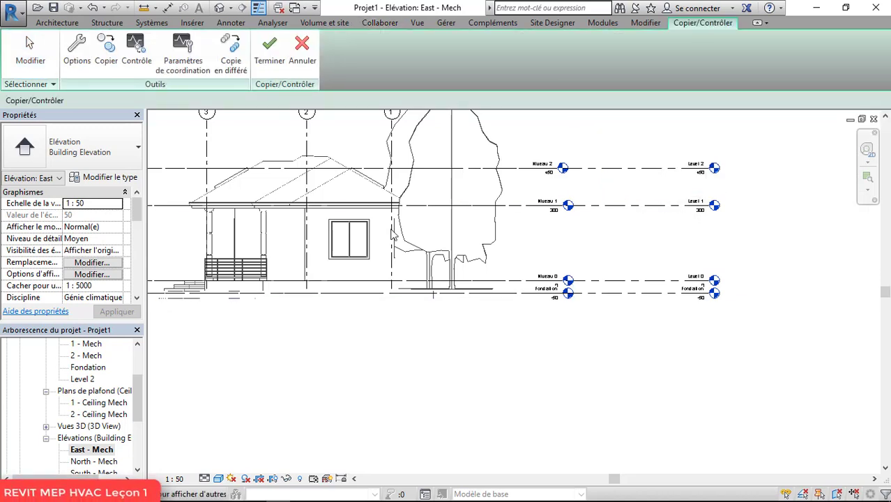
pyautogui.click(136, 52)
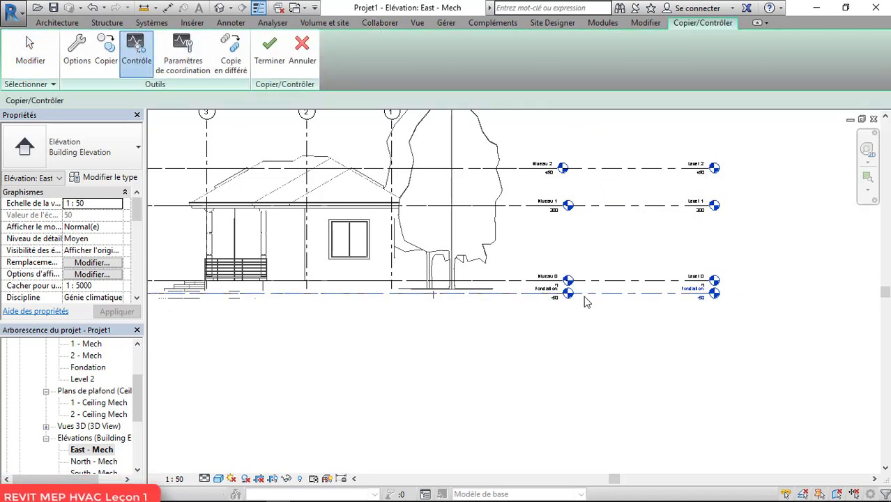
pyautogui.click(511, 292)
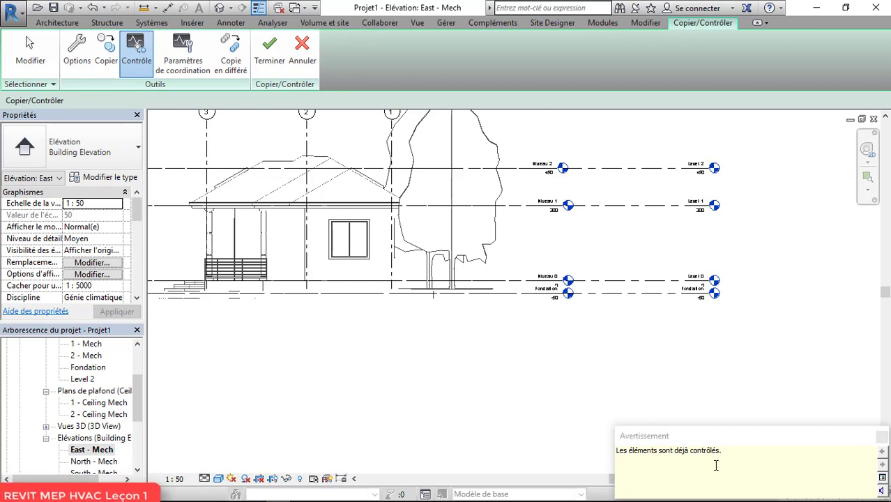
pyautogui.click(644, 281)
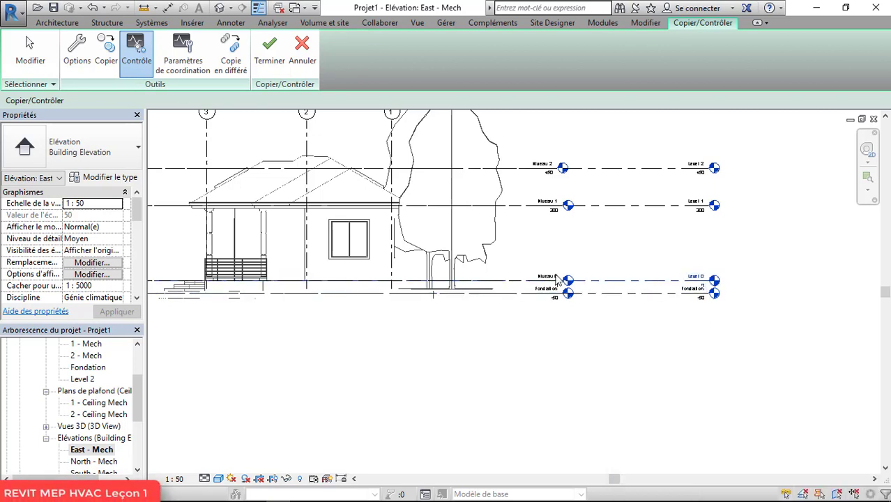
pyautogui.click(495, 282)
# Re-pair Level 1 and Level 2 with the linked Niveau 1 and Niveau 2 to check their monitoring, and finish Copy/Monitor.
pyautogui.click(653, 207)
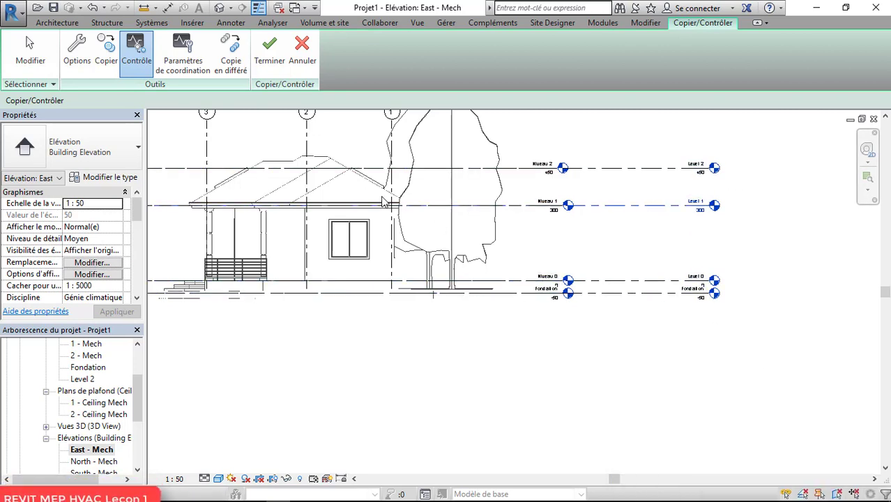
pyautogui.click(418, 206)
pyautogui.click(630, 169)
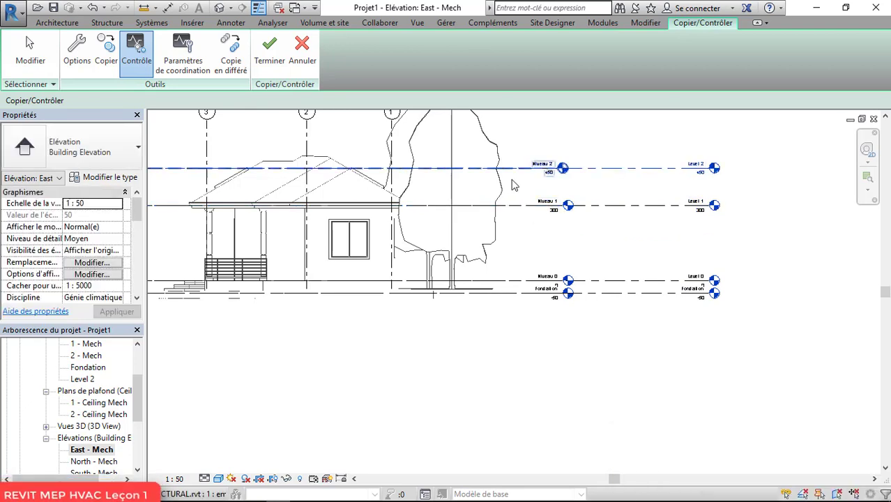
pyautogui.click(517, 170)
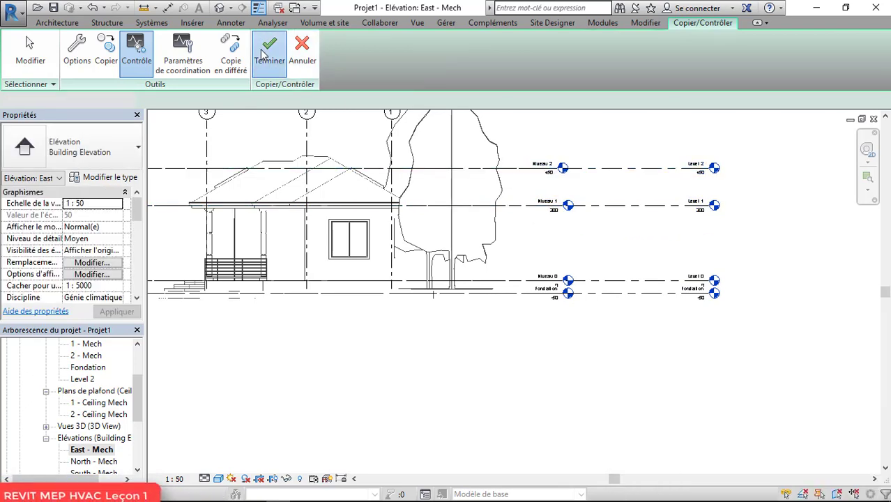
pyautogui.click(269, 48)
# Open the 1 - Mech floor plan view to show the linked building plan.
pyautogui.scroll(-3, 518, 279)
pyautogui.scroll(3, 418, 292)
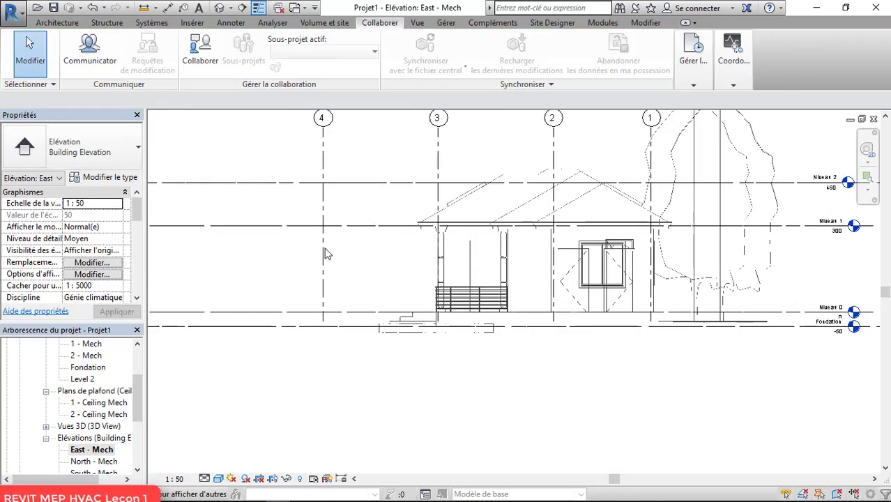
pyautogui.scroll(-1, 396, 295)
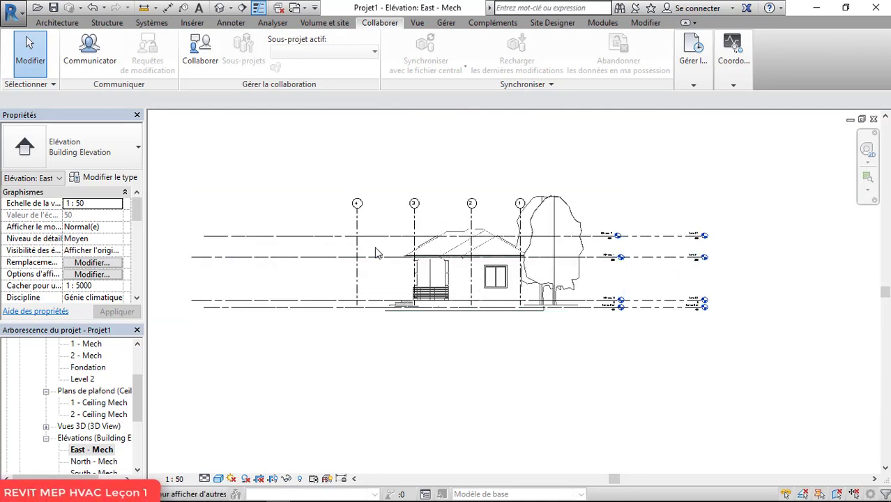
pyautogui.scroll(1, 541, 279)
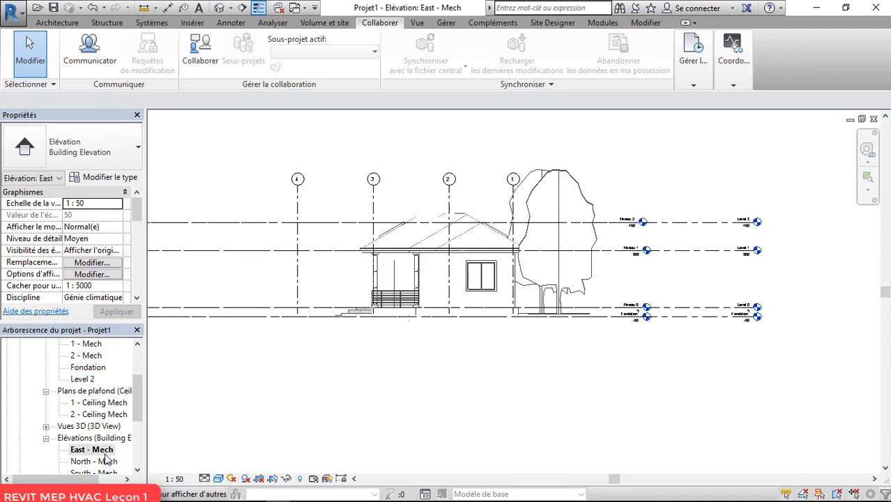
pyautogui.scroll(1, 95, 364)
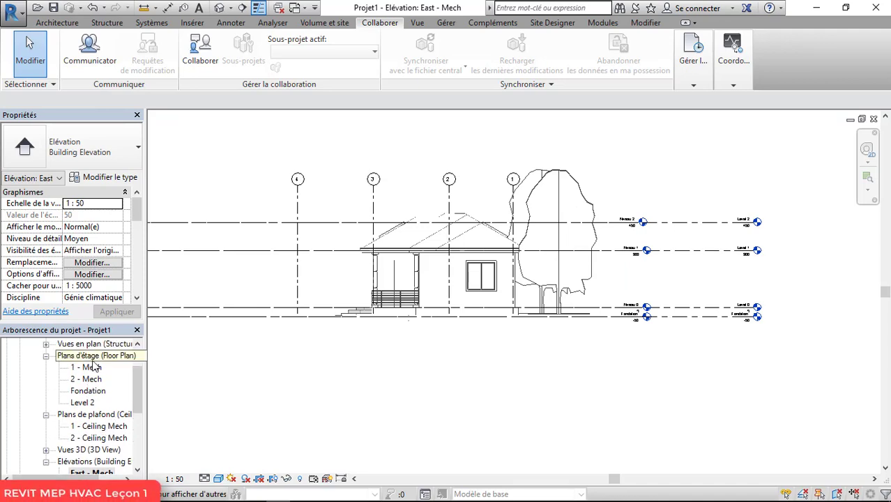
pyautogui.click(91, 368)
pyautogui.doubleClick(93, 369)
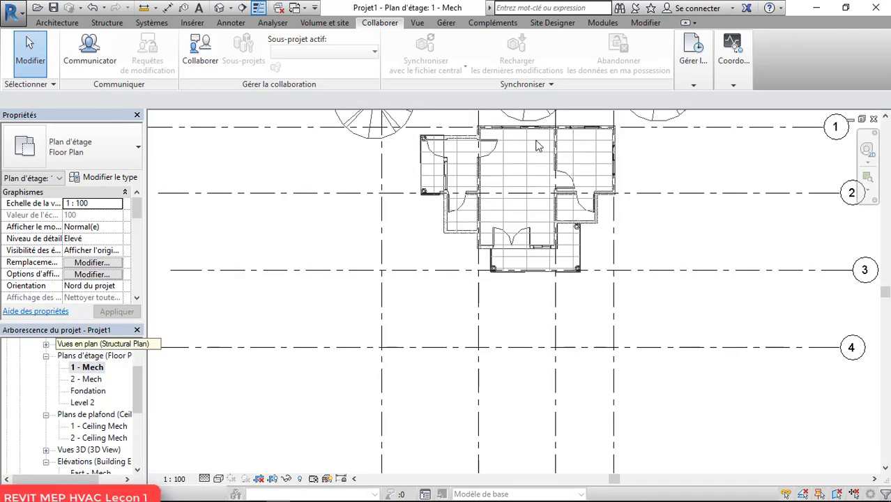
pyautogui.scroll(-2, 420, 308)
pyautogui.moveTo(422, 310); pyautogui.dragTo(416, 332, button='middle')
pyautogui.scroll(5, 482, 225)
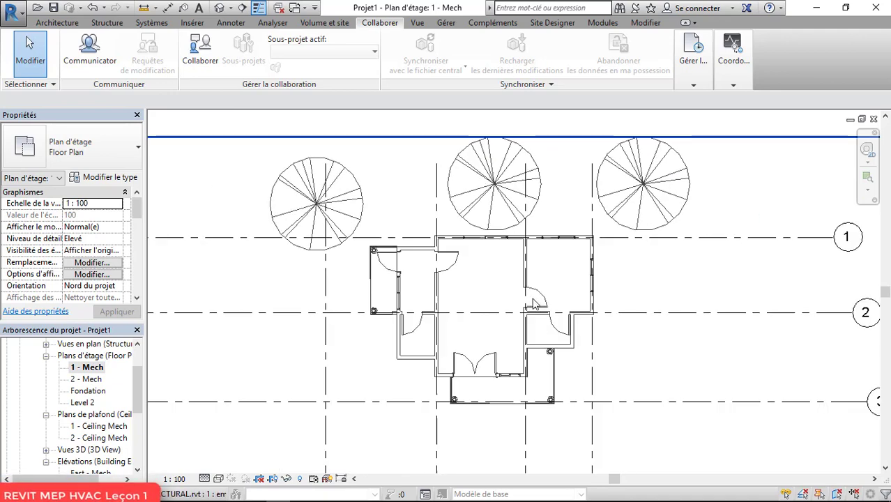